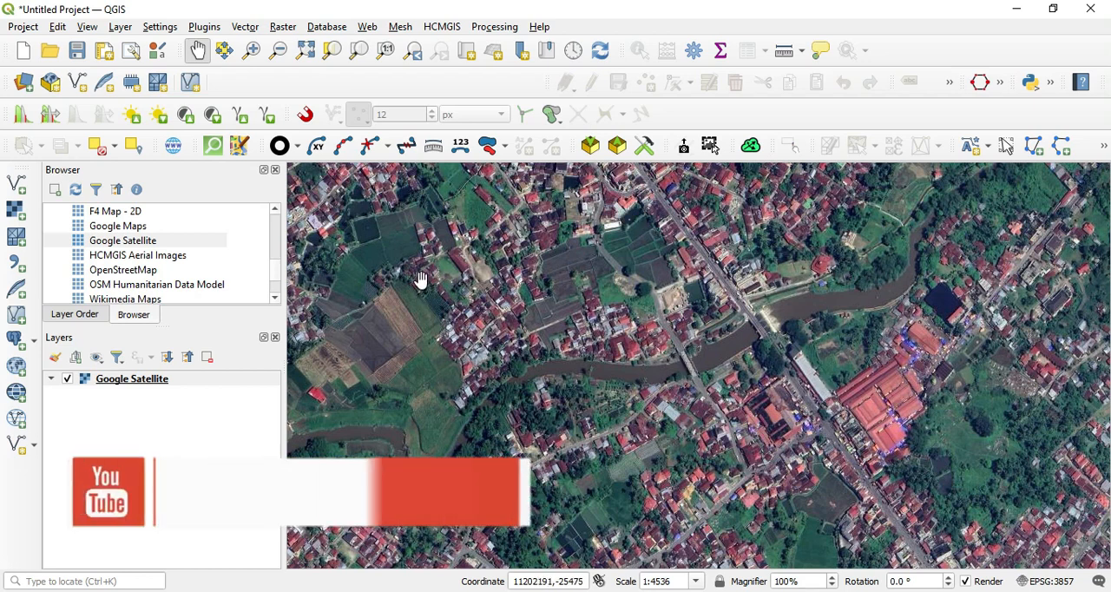
Step: Start a new shapefile layer with the file name sungai and the LineString geometry type
{"action": "left_click", "coordinate": [160, 27]}
{"action": "mouse_move", "coordinate": [120, 27]}
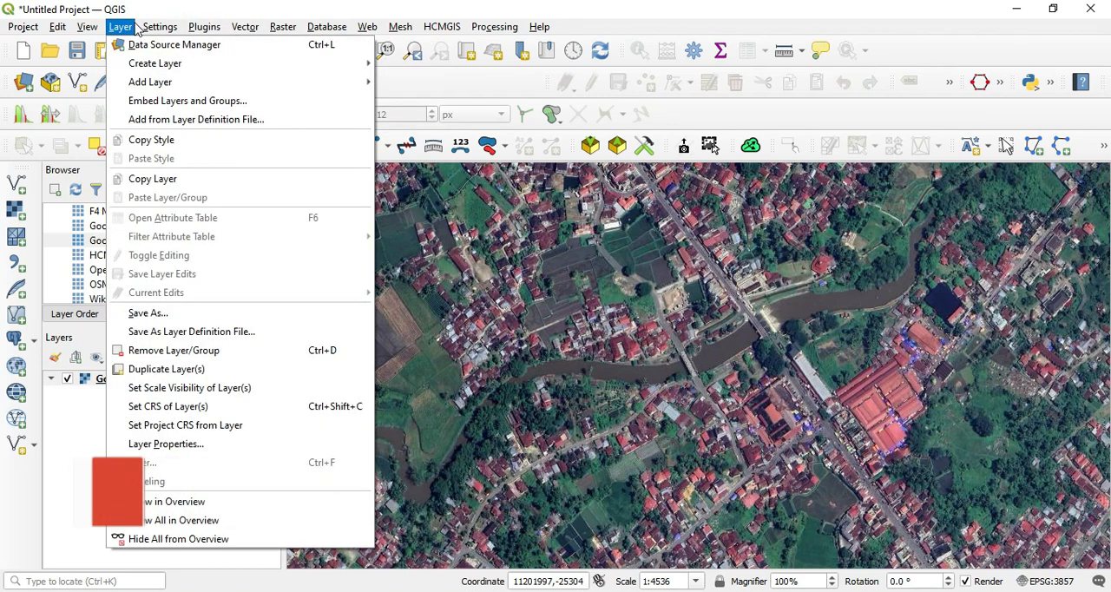
{"action": "mouse_move", "coordinate": [143, 64]}
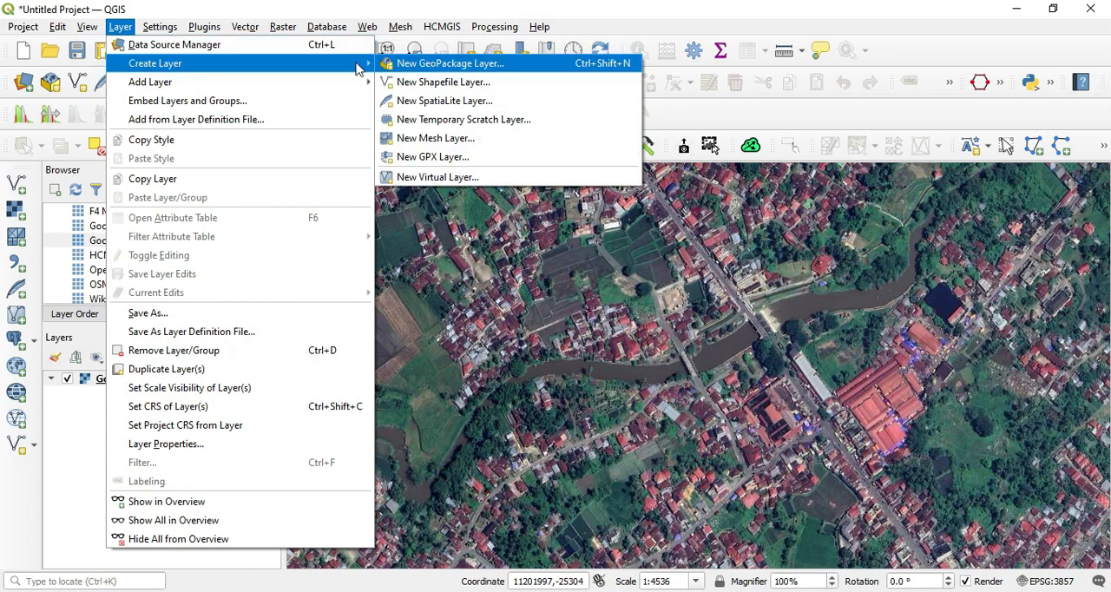
{"action": "left_click", "coordinate": [440, 82]}
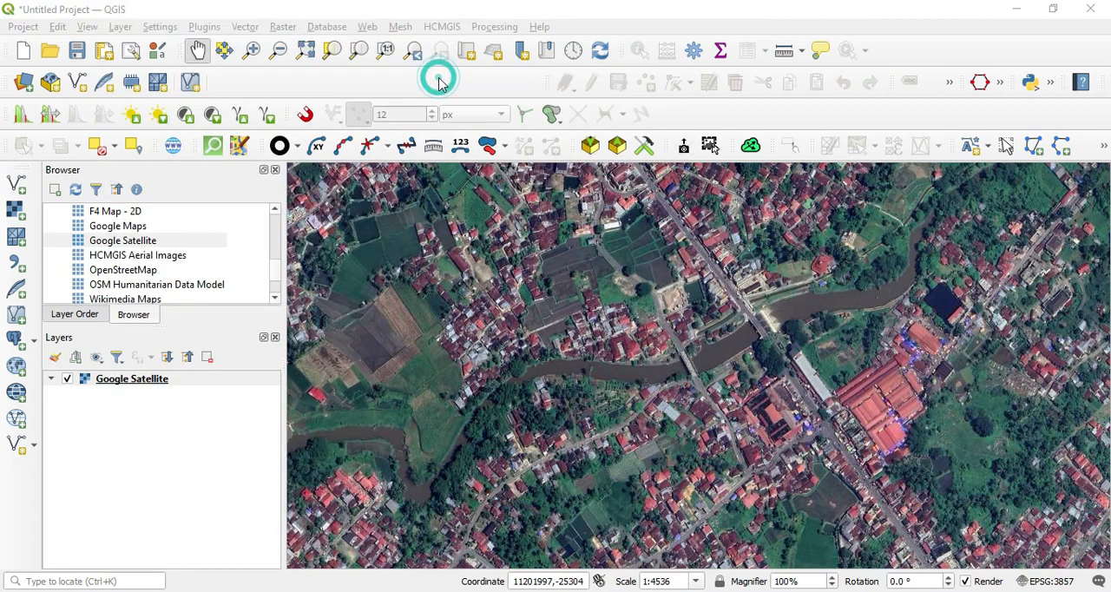
{"action": "left_click", "coordinate": [365, 216]}
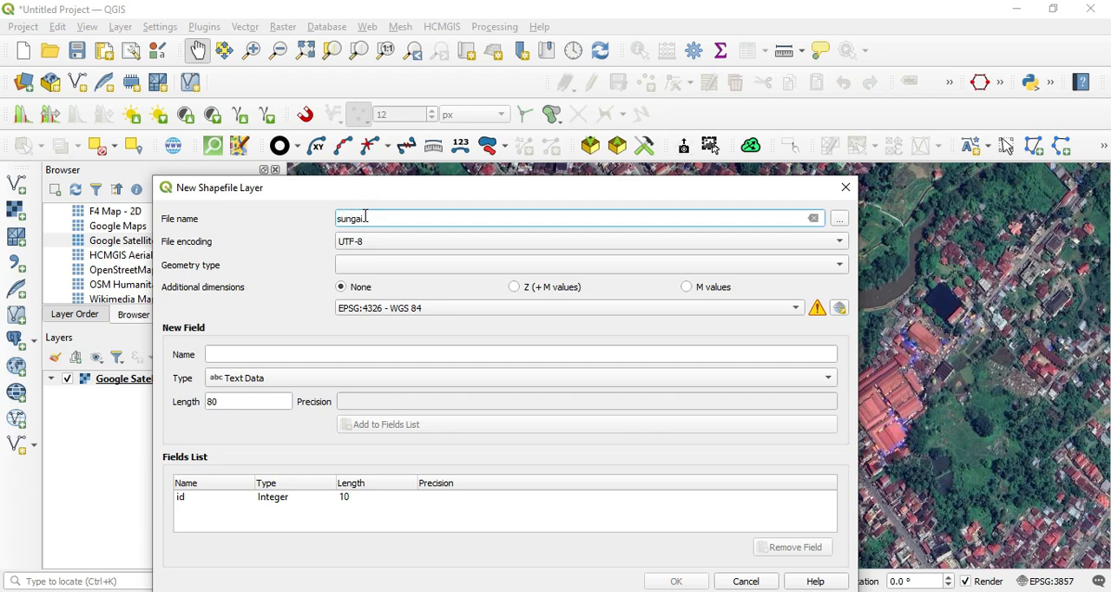
{"action": "left_click", "coordinate": [472, 269]}
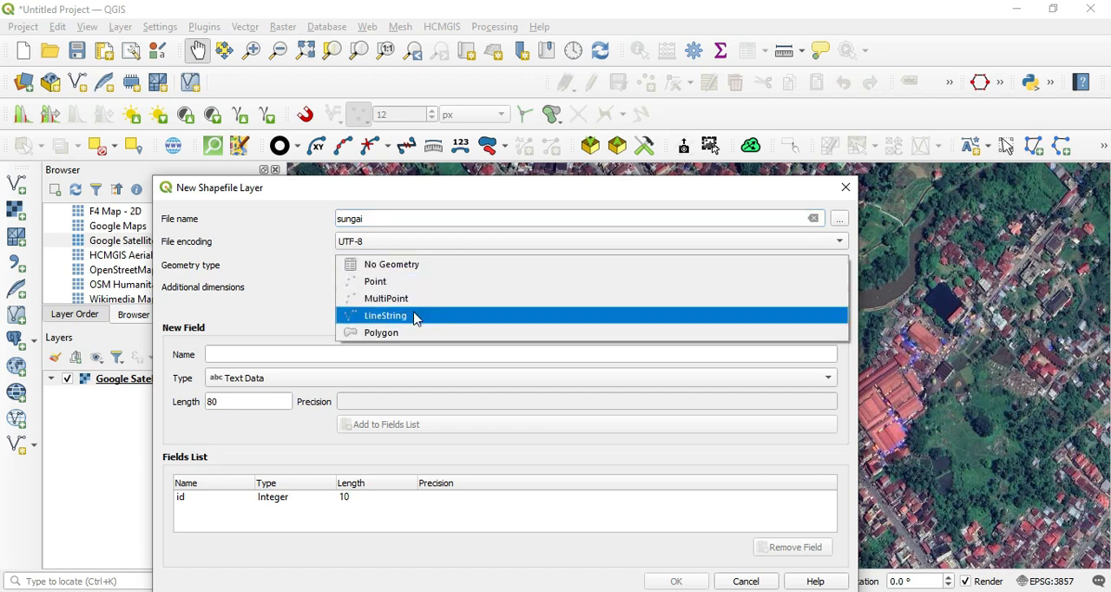
{"action": "left_click", "coordinate": [415, 317]}
Step: Set the new shapefile's coordinate reference system to EPSG:32747 - WGS 84 / UTM zone 47S
{"action": "left_click", "coordinate": [444, 292]}
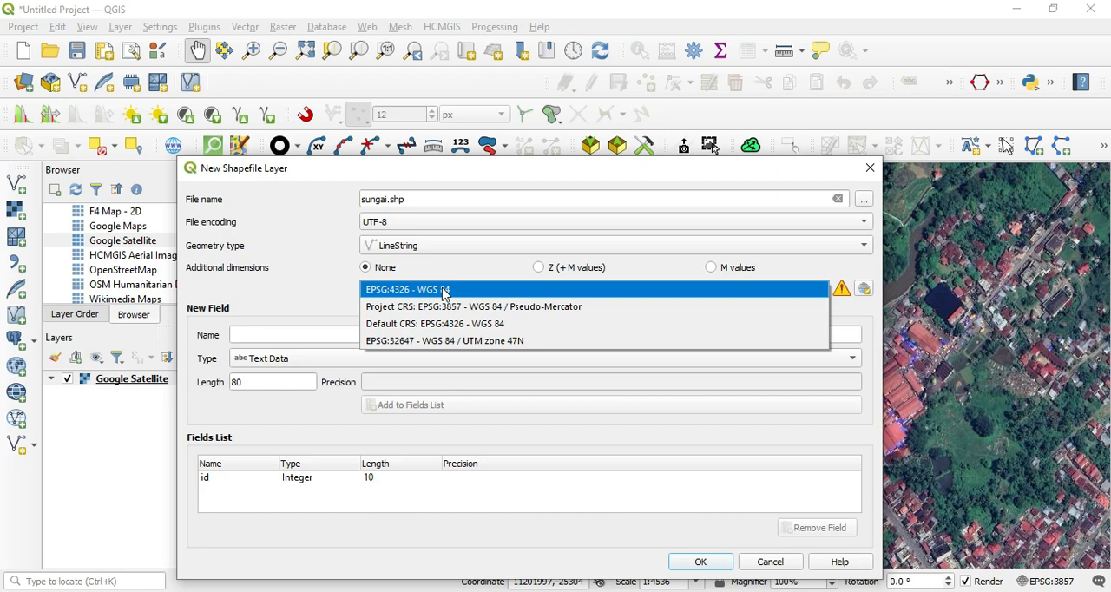
{"action": "left_click", "coordinate": [466, 276]}
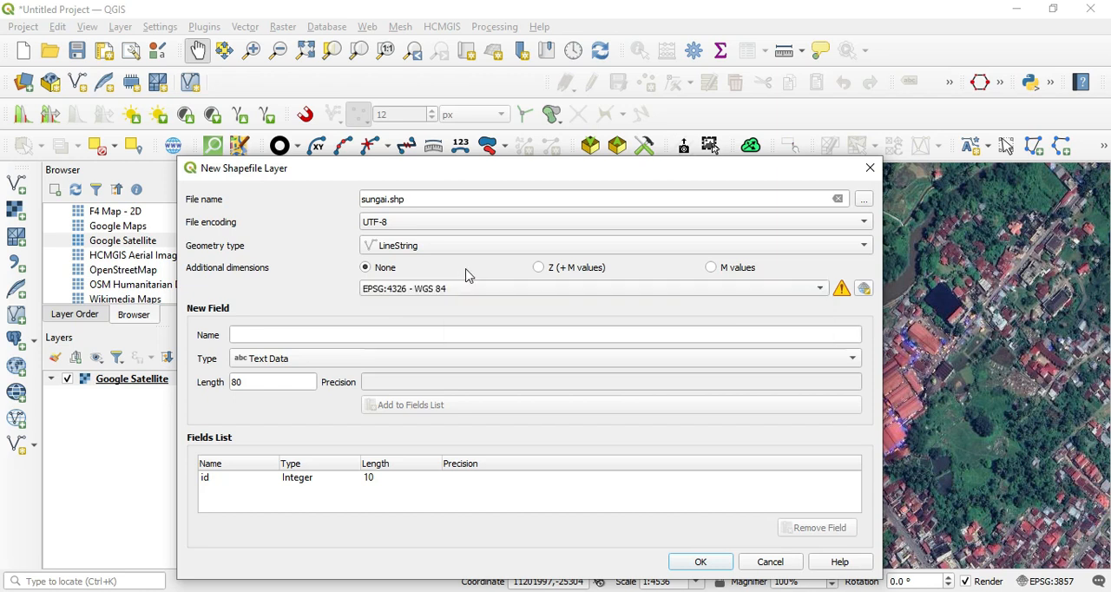
{"action": "left_click", "coordinate": [864, 289]}
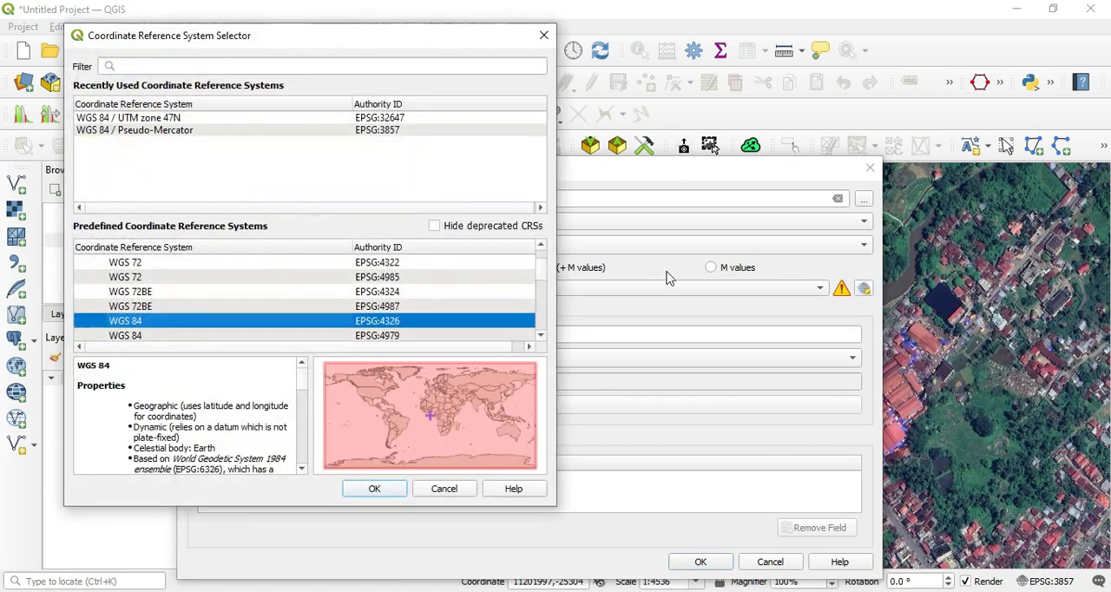
{"action": "left_click", "coordinate": [205, 62]}
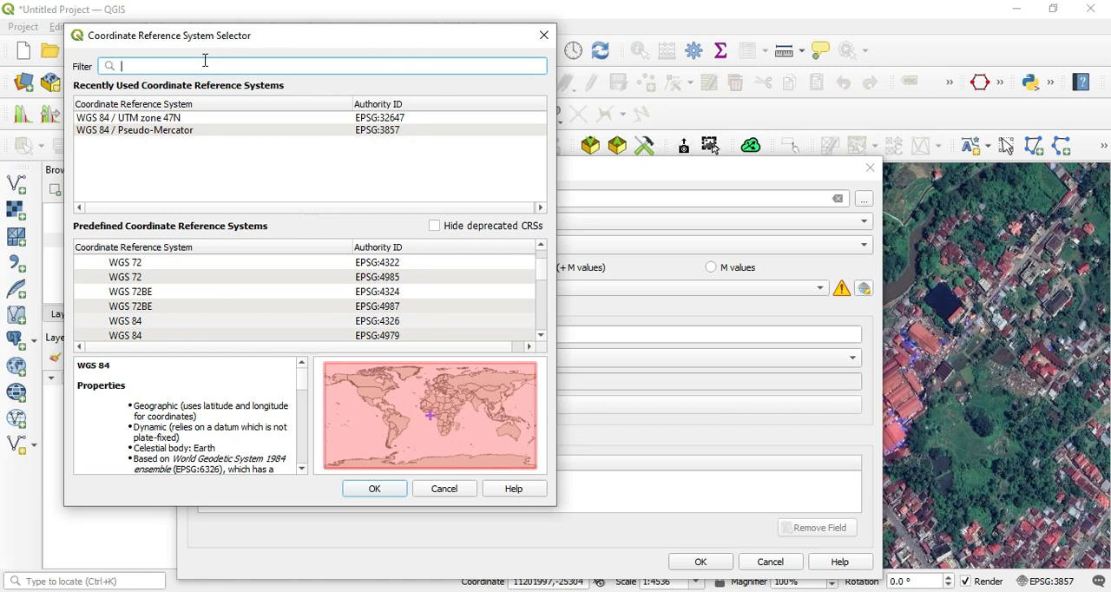
{"action": "type", "text": "47"}
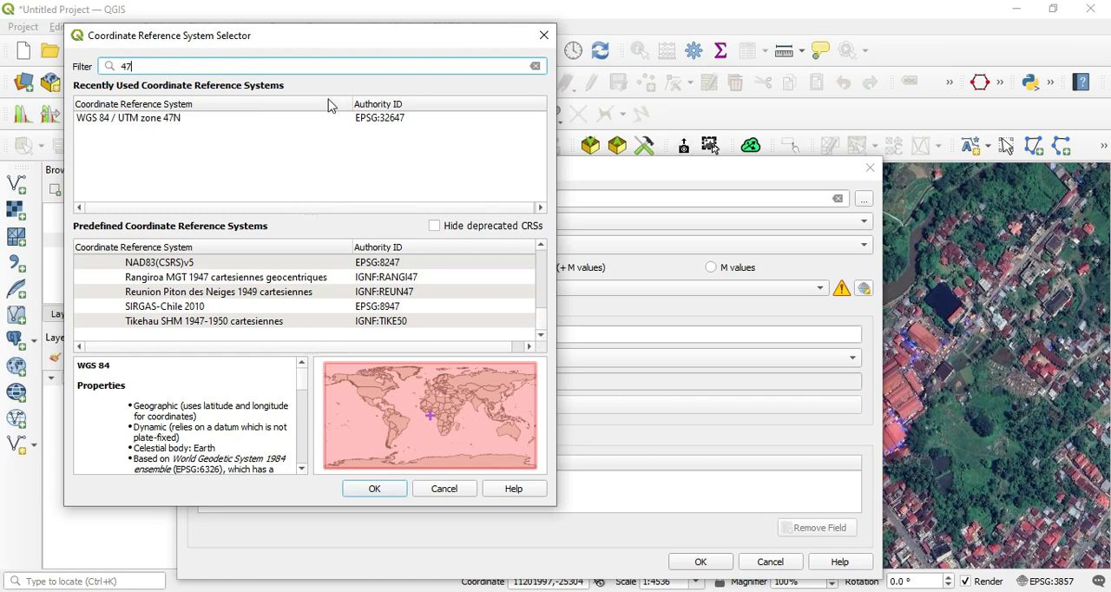
{"action": "type", "text": "S"}
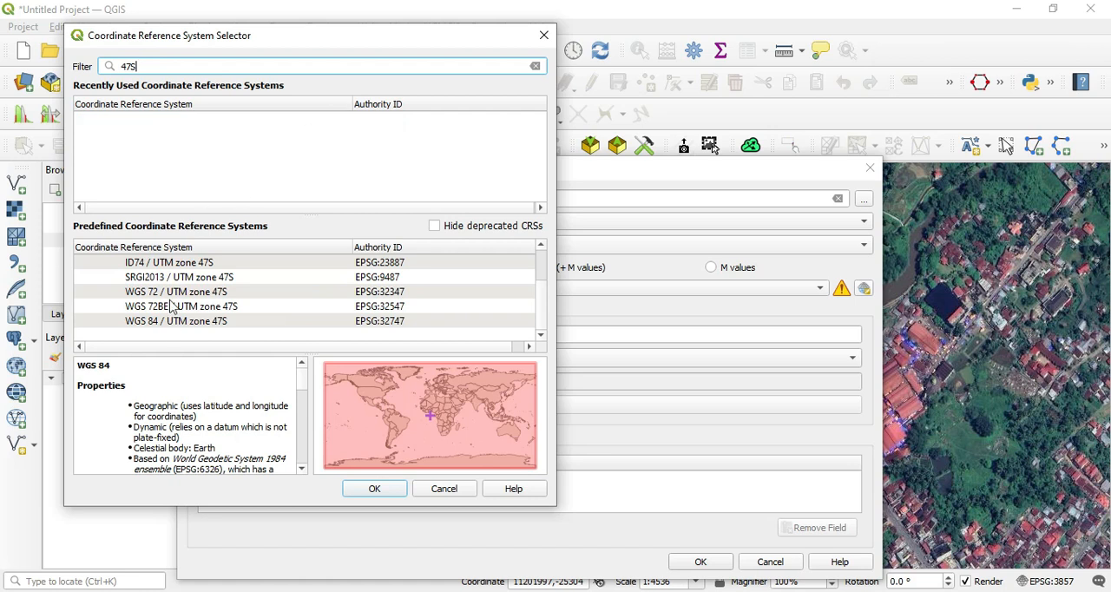
{"action": "left_click", "coordinate": [174, 321]}
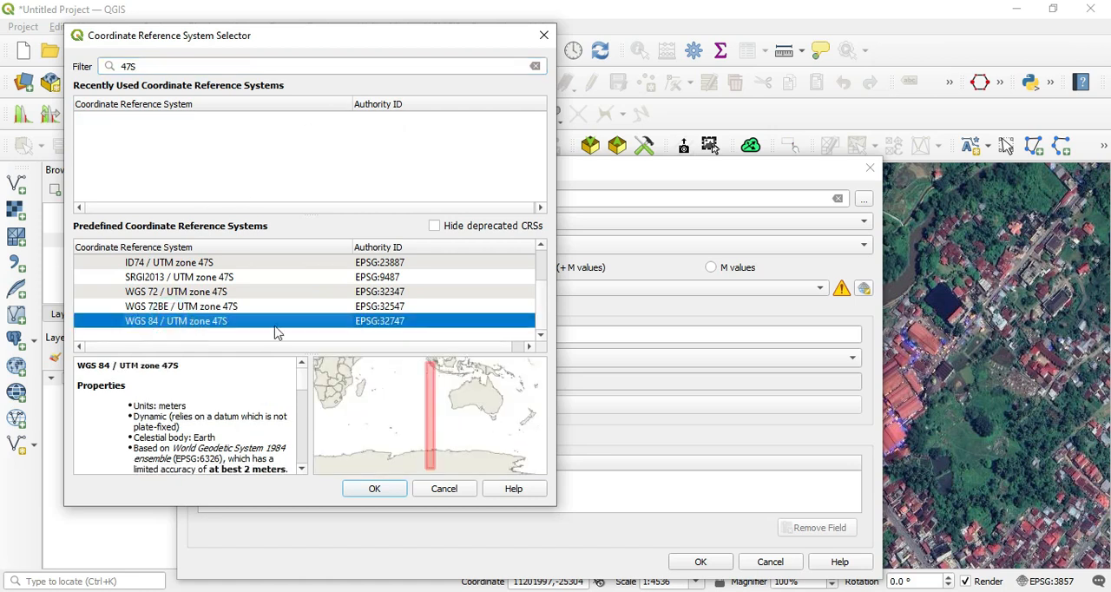
{"action": "left_click", "coordinate": [385, 490]}
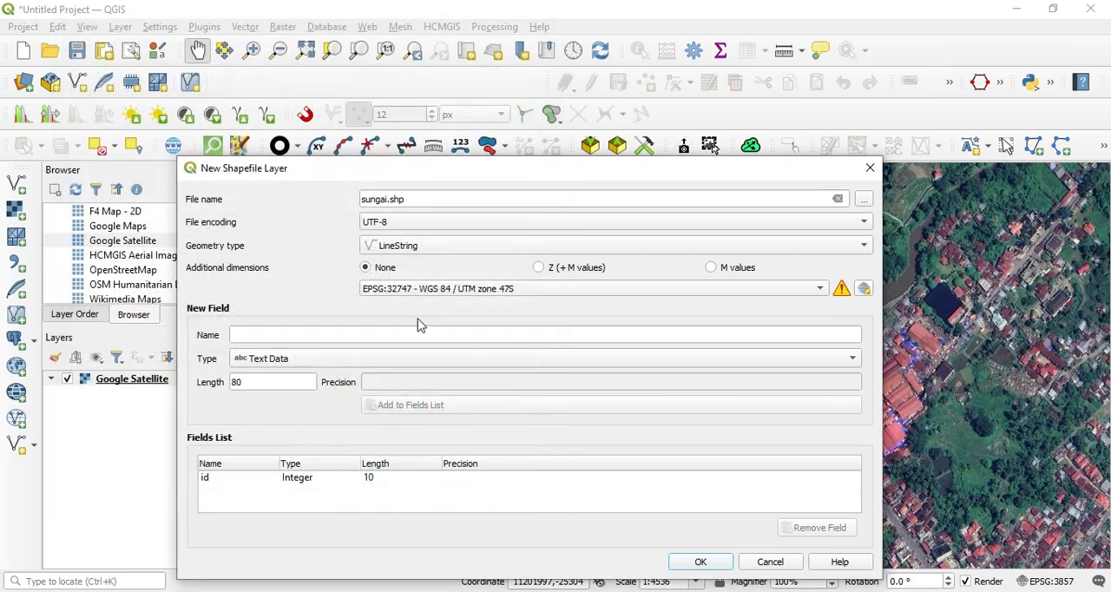
Step: Add a text field named nama with length 80 to the fields list and create the shapefile layer
{"action": "left_click", "coordinate": [290, 334]}
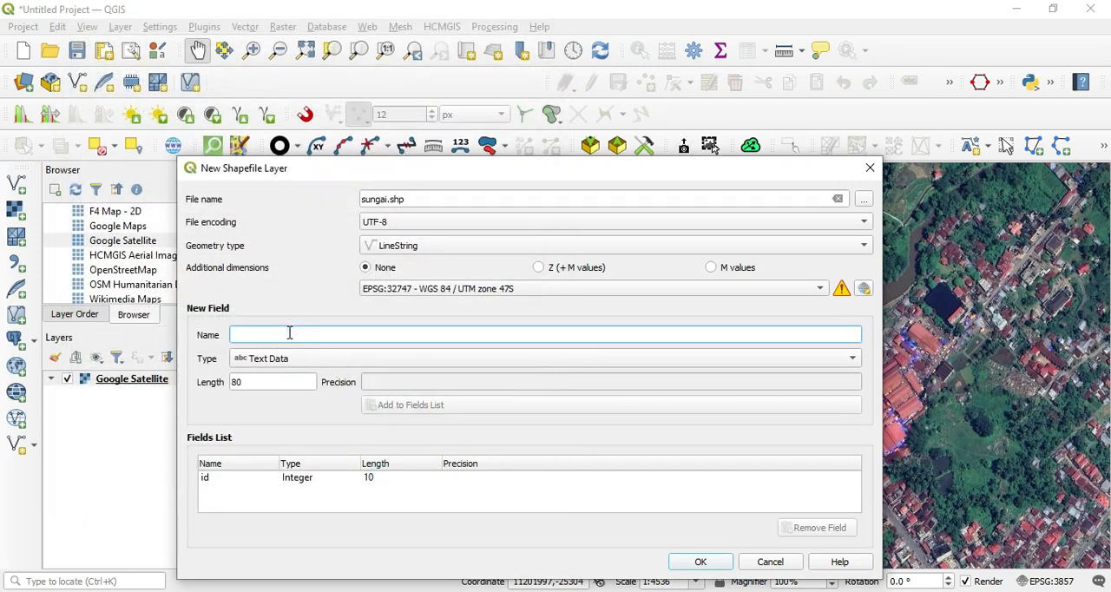
{"action": "type", "text": "su"}
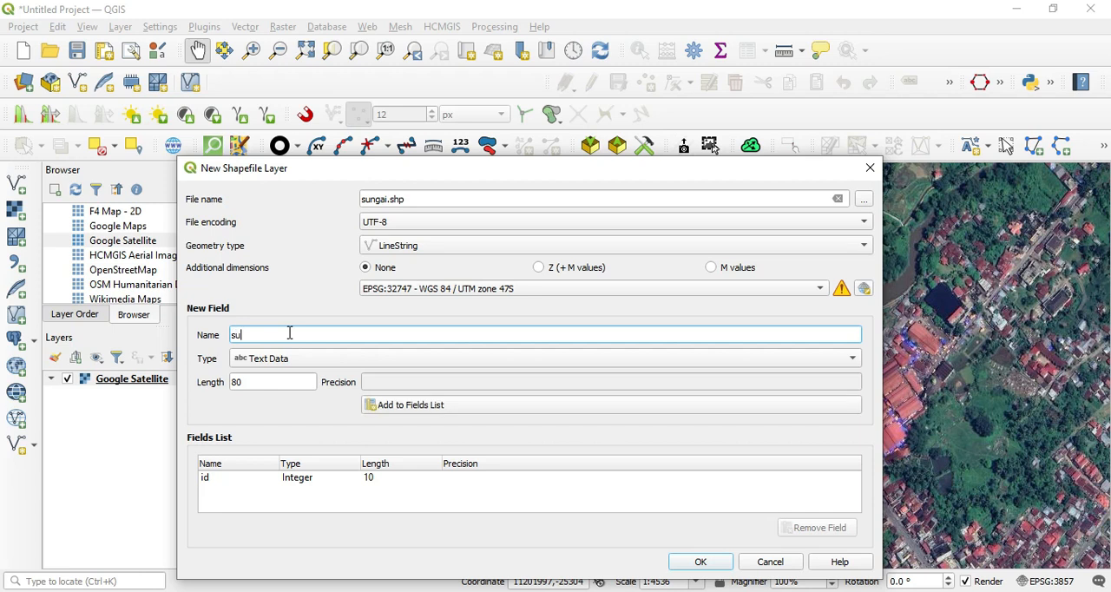
{"action": "key", "text": "BackSpace"}
{"action": "type", "text": "nama"}
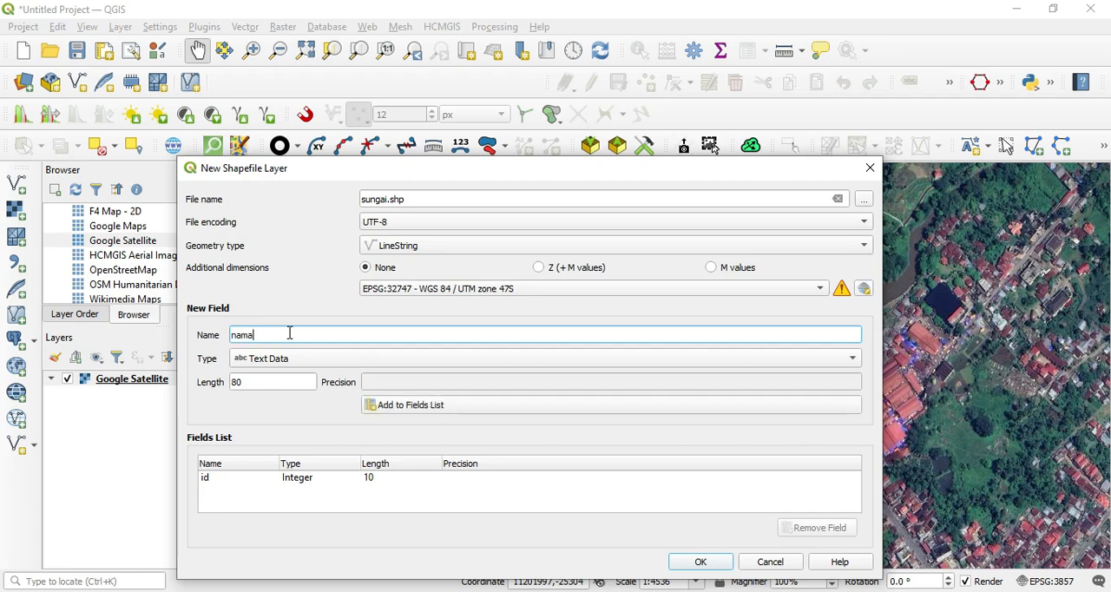
{"action": "left_click", "coordinate": [385, 408]}
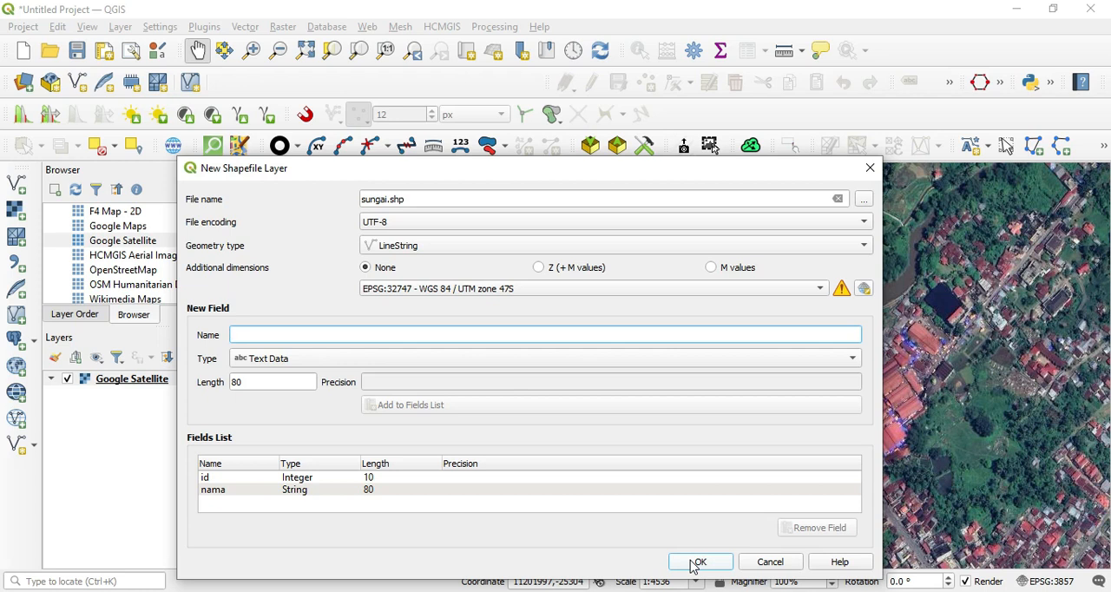
{"action": "left_click", "coordinate": [697, 563]}
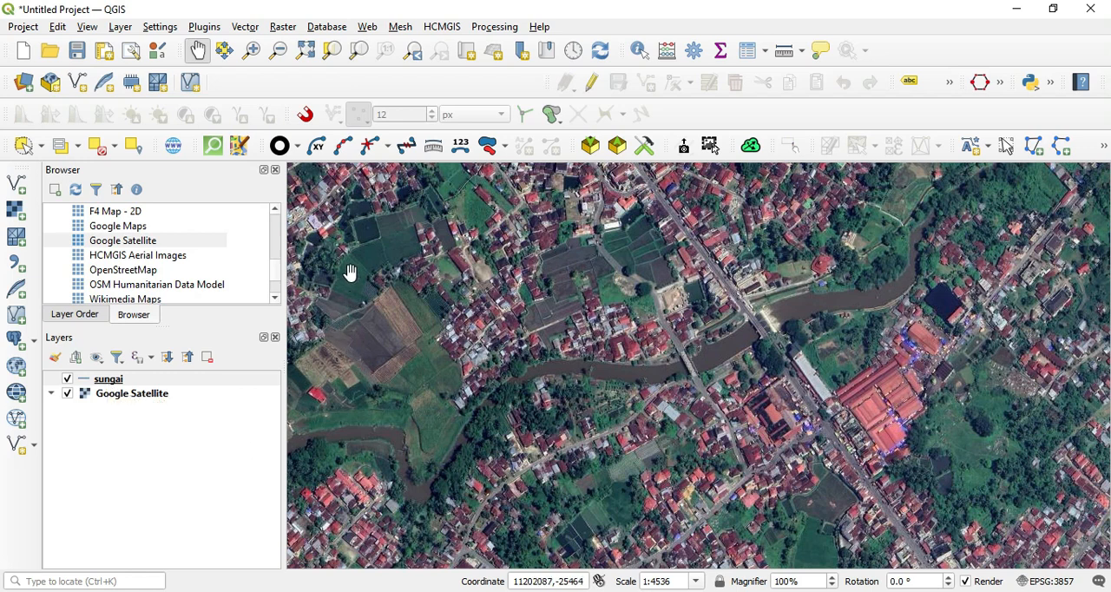
Step: Enable editing on the sungai layer and digitize a line feature along the river, from its southwestern bend to the northeastern bend
{"action": "left_click", "coordinate": [114, 386]}
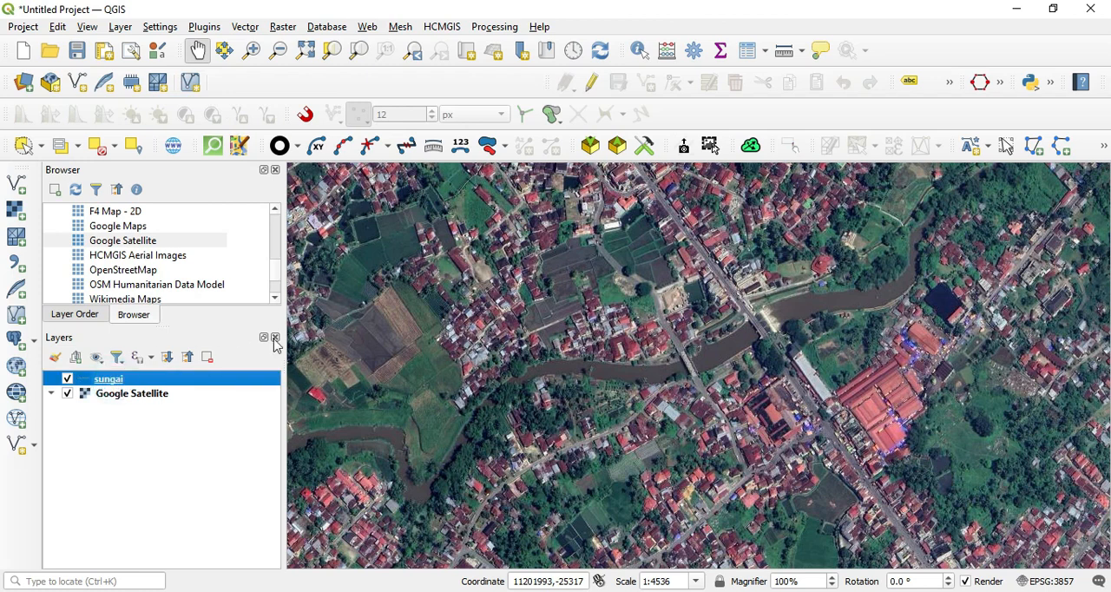
{"action": "left_click", "coordinate": [592, 84]}
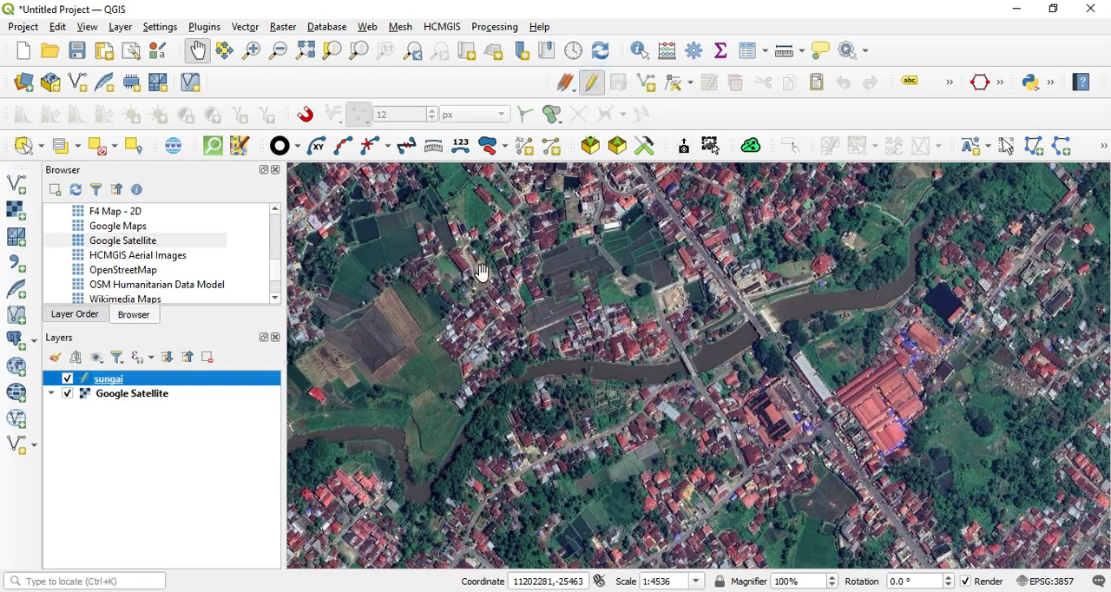
{"action": "left_click", "coordinate": [645, 84]}
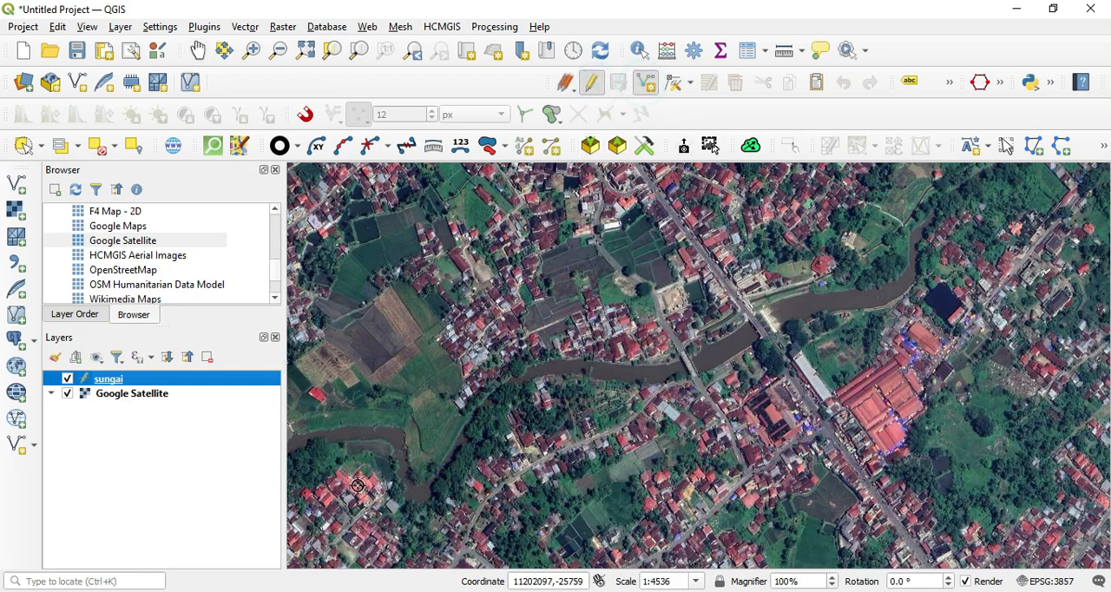
{"action": "left_click", "coordinate": [421, 491]}
{"action": "left_click", "coordinate": [448, 475]}
{"action": "left_click", "coordinate": [462, 446]}
{"action": "left_click", "coordinate": [487, 409]}
{"action": "left_click", "coordinate": [503, 392]}
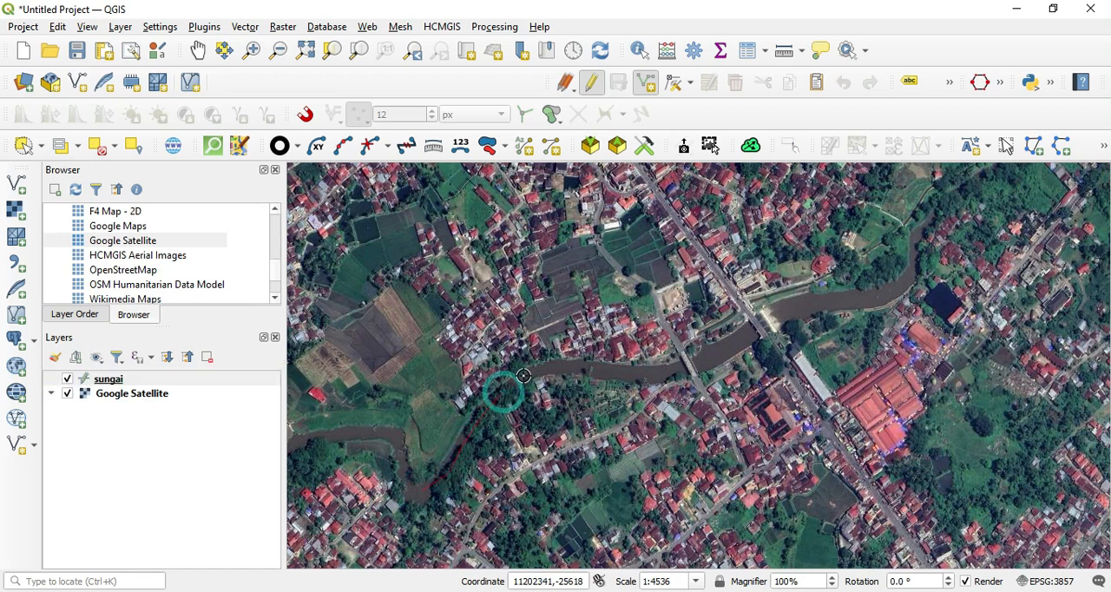
{"action": "left_click", "coordinate": [565, 367]}
{"action": "left_click", "coordinate": [650, 375]}
{"action": "left_click", "coordinate": [705, 357]}
{"action": "left_click", "coordinate": [781, 314]}
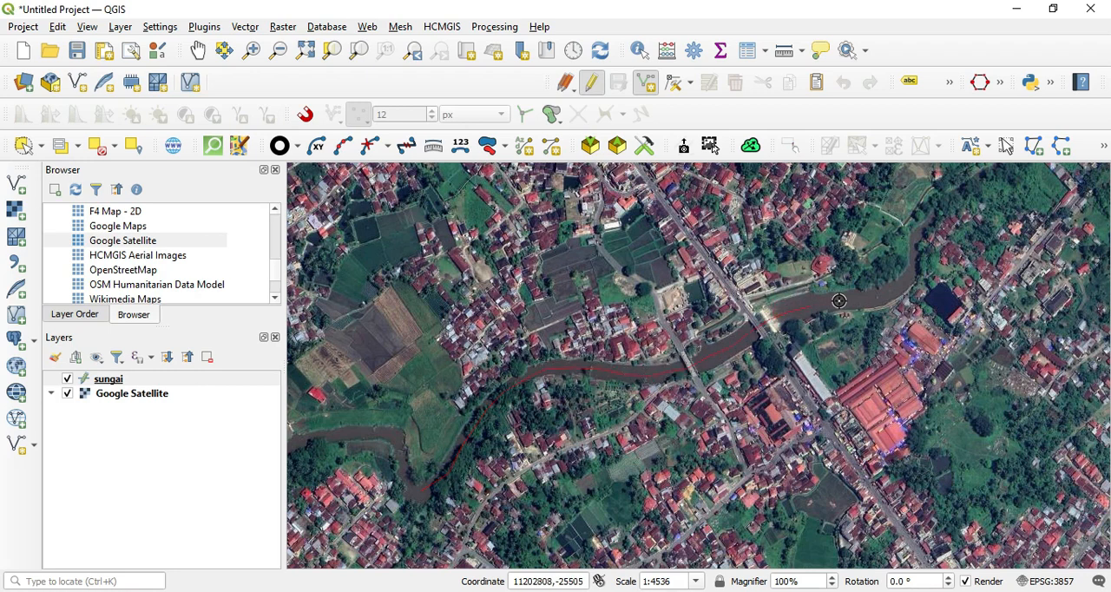
{"action": "left_click", "coordinate": [906, 271]}
{"action": "right_click", "coordinate": [905, 270]}
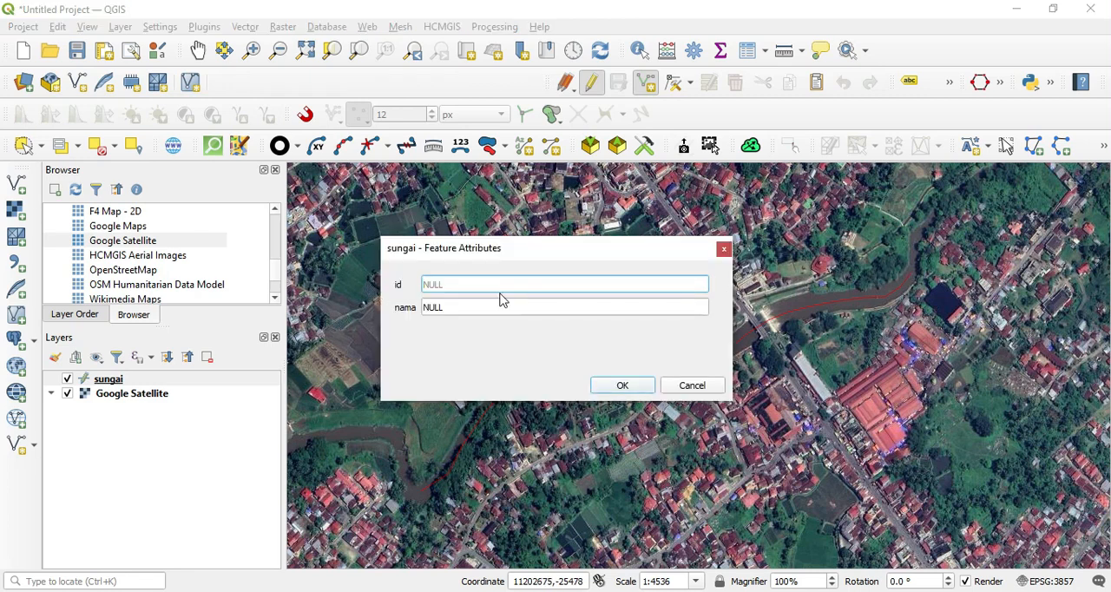
Step: Fill in the new river line's attributes with id 1 and nama abc
{"action": "type", "text": "1"}
{"action": "left_click", "coordinate": [475, 308]}
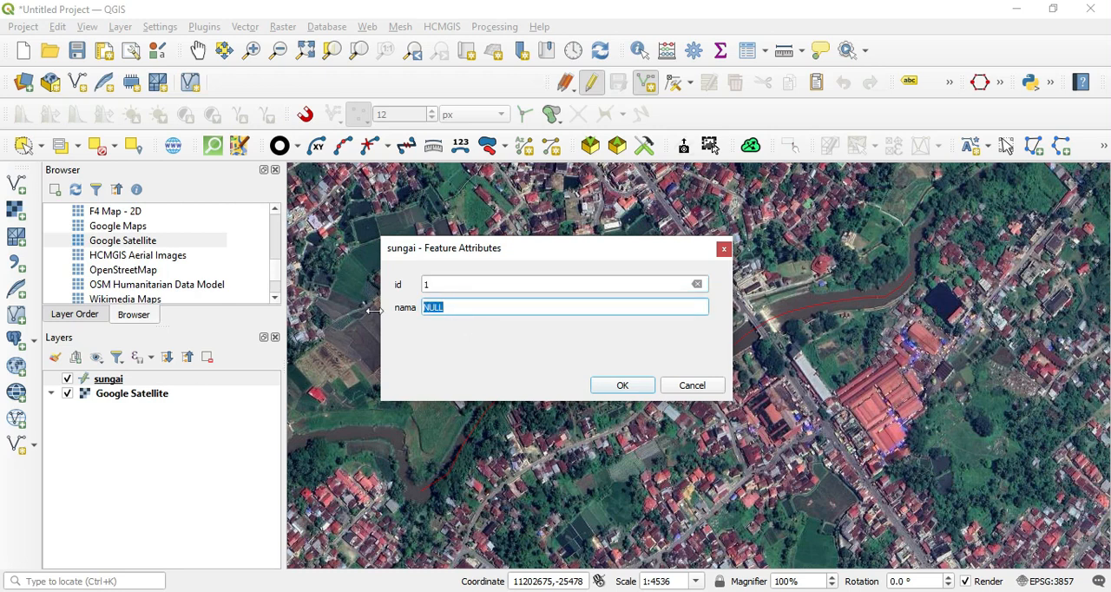
{"action": "type", "text": "abc"}
{"action": "left_click", "coordinate": [610, 385]}
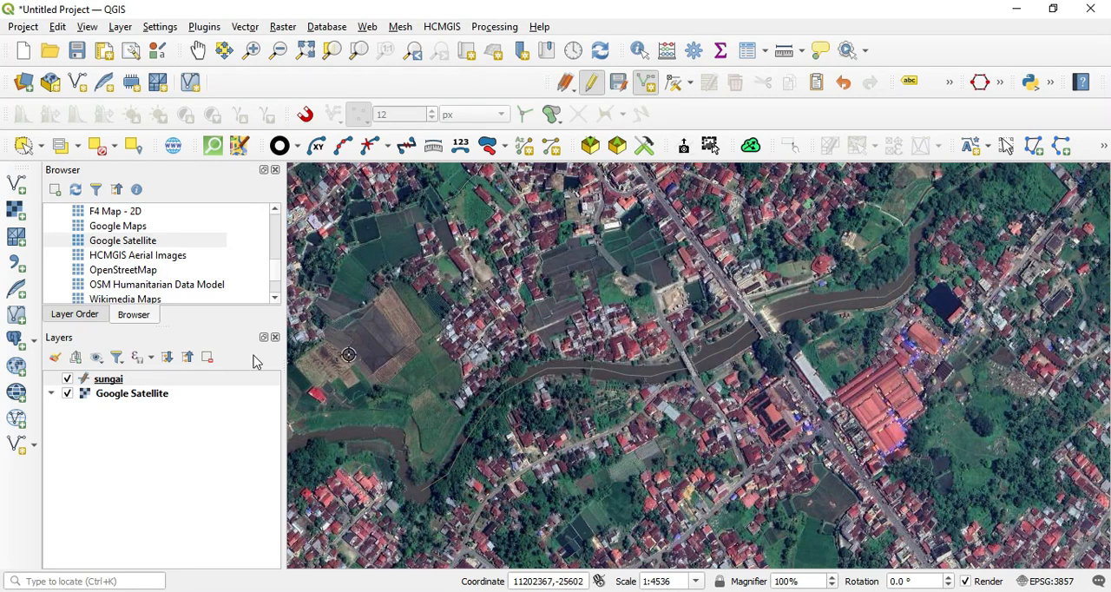
Step: Check the river line with the Google Satellite layer briefly hidden, and stop editing sungai with its changes saved
{"action": "left_click", "coordinate": [68, 394]}
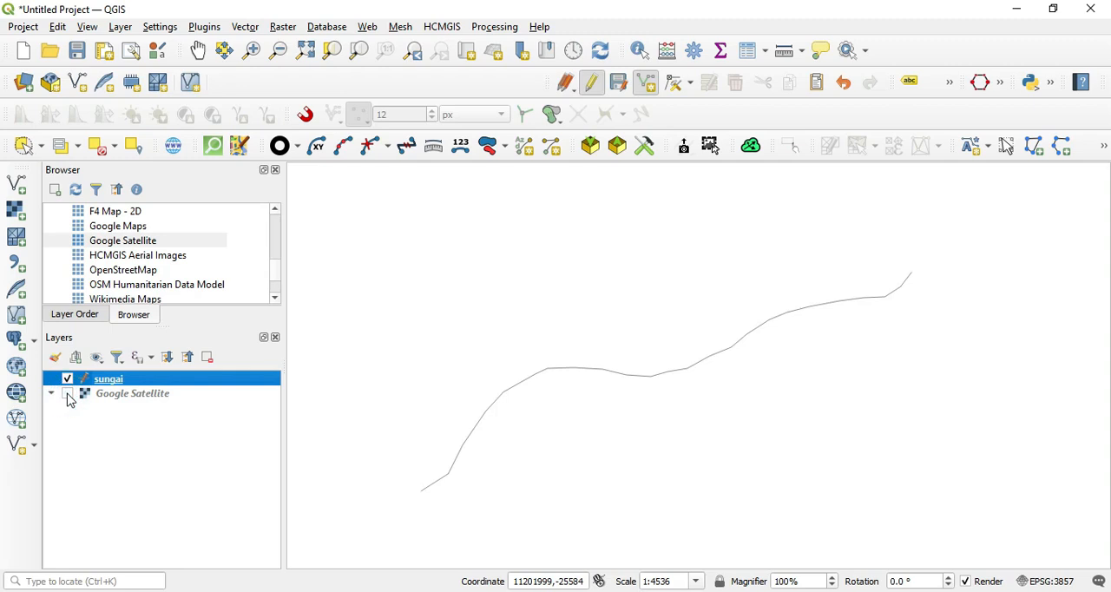
{"action": "left_click", "coordinate": [68, 394]}
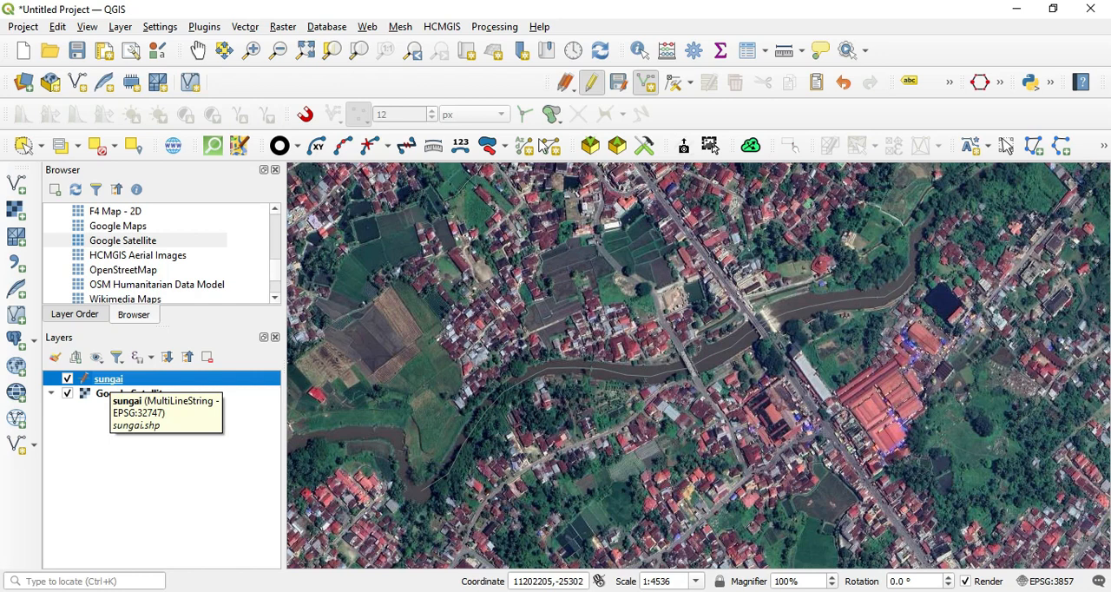
{"action": "left_click", "coordinate": [600, 92]}
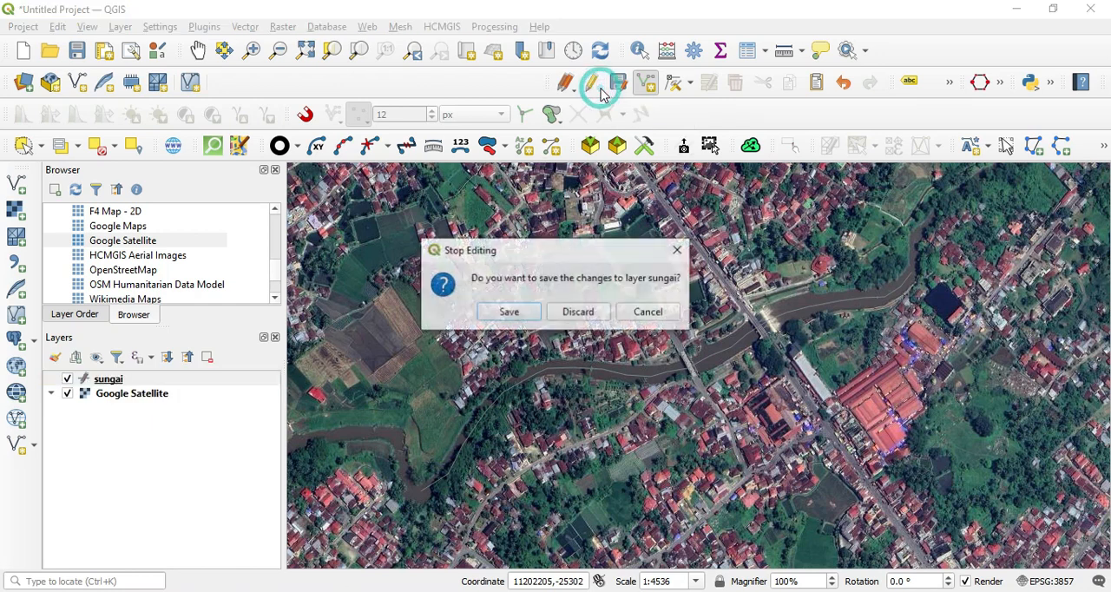
{"action": "left_click", "coordinate": [519, 312]}
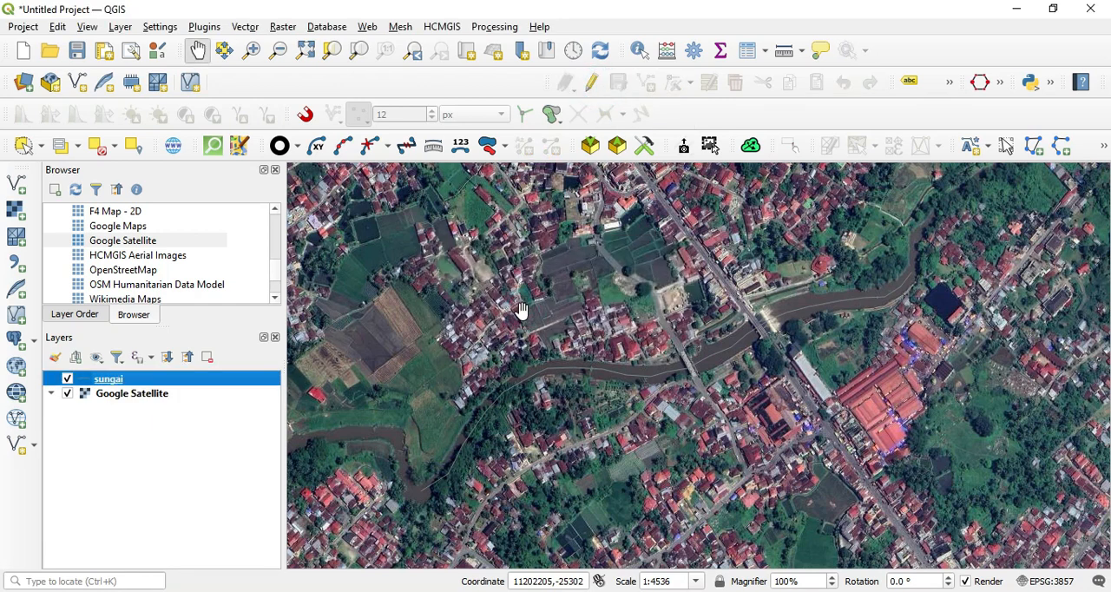
Step: Buffer the sungai layer with a distance of 15 meters, keeping the output as a temporary layer
{"action": "left_click", "coordinate": [251, 29]}
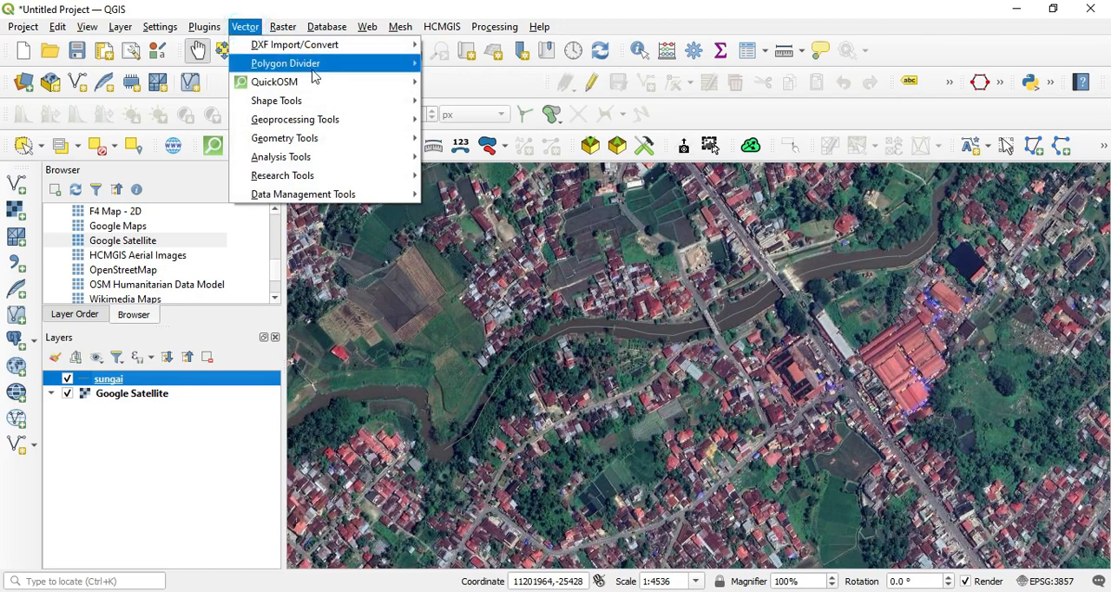
{"action": "mouse_move", "coordinate": [322, 123]}
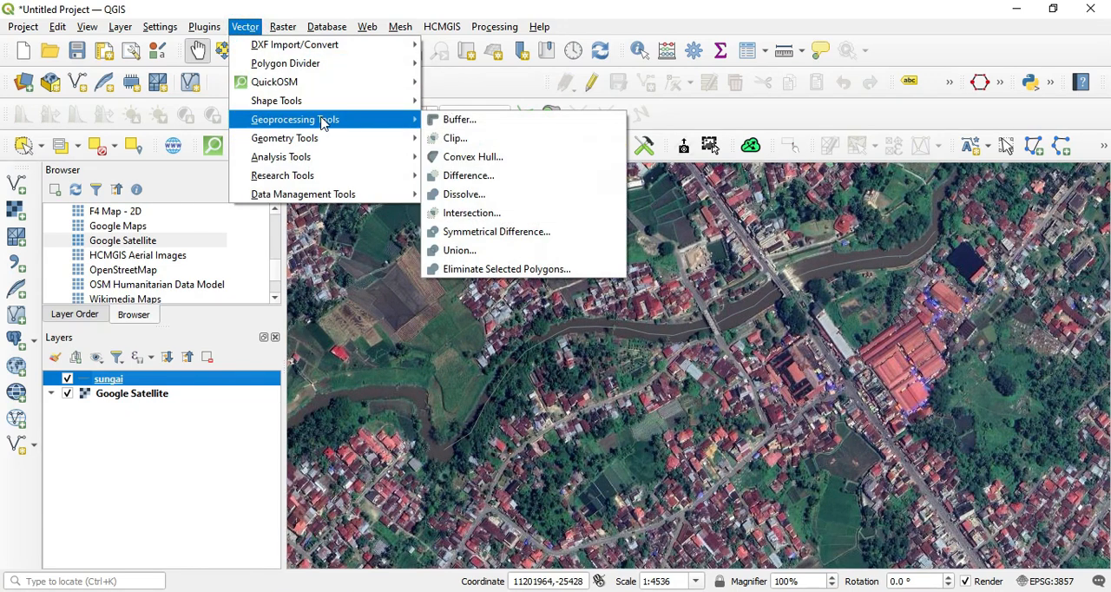
{"action": "left_click", "coordinate": [444, 121]}
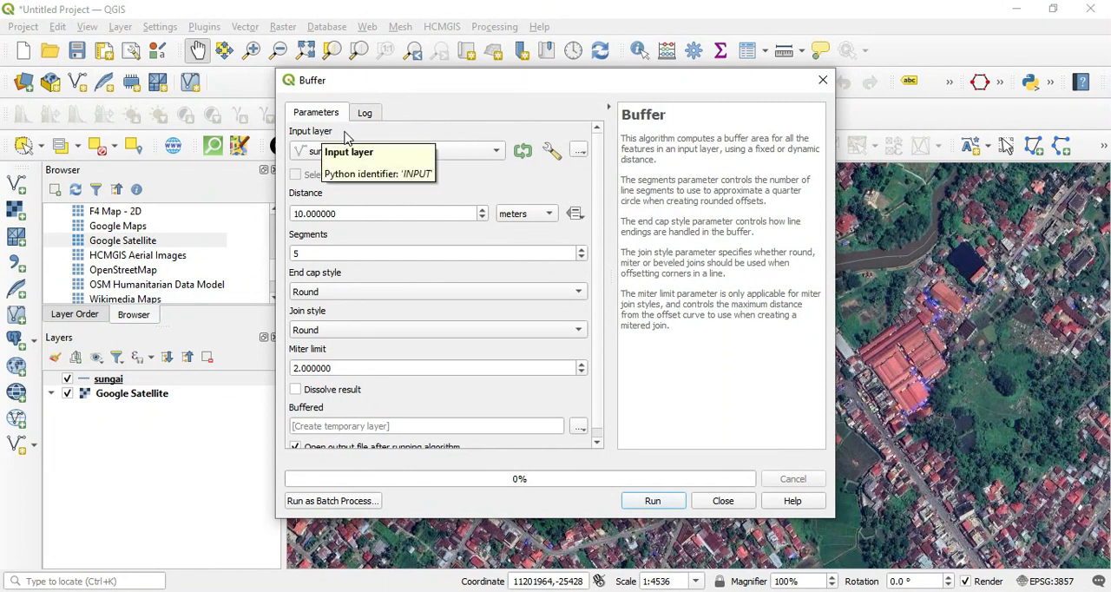
{"action": "left_click", "coordinate": [485, 154]}
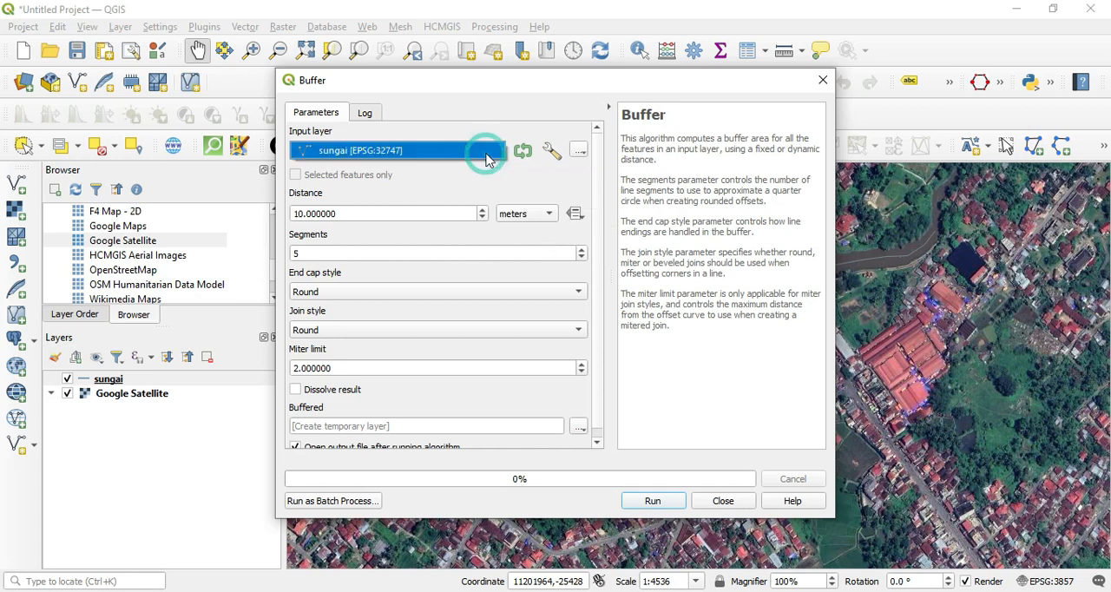
{"action": "left_click", "coordinate": [410, 157]}
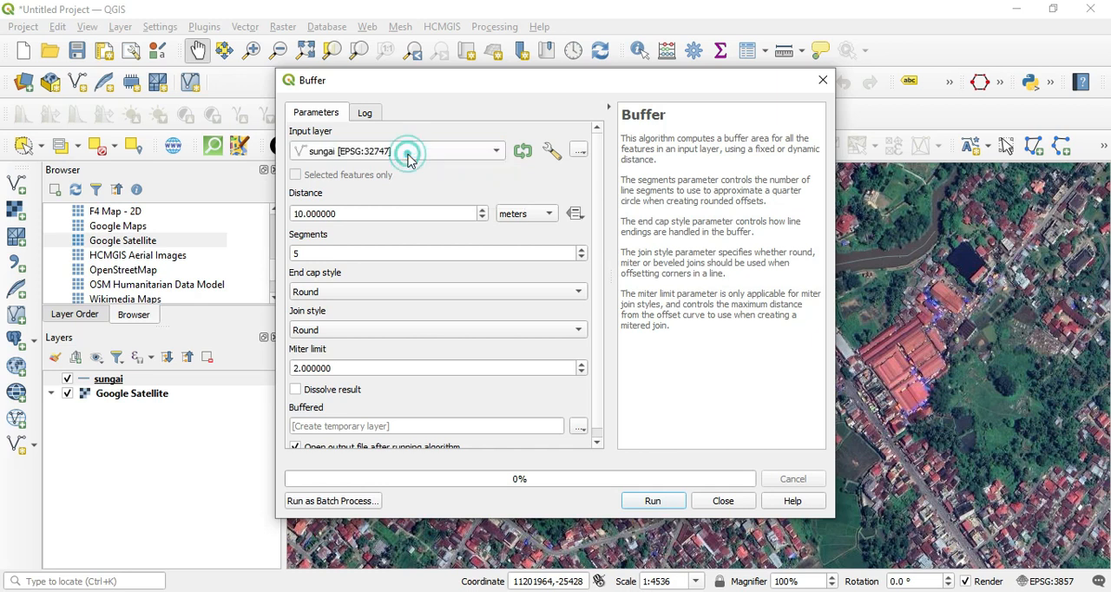
{"action": "left_click", "coordinate": [547, 219]}
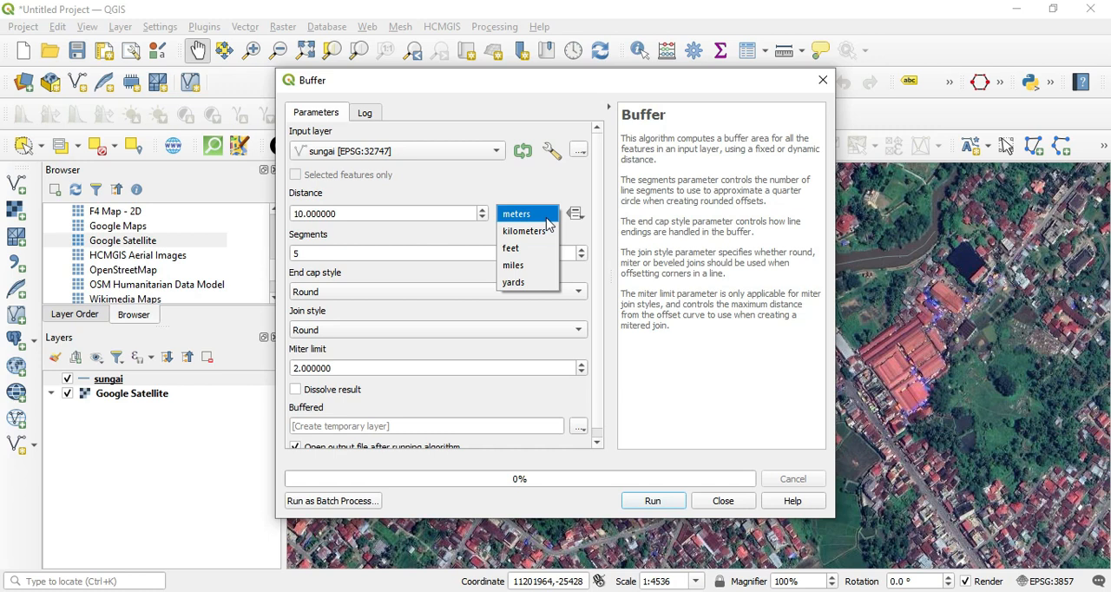
{"action": "left_click", "coordinate": [542, 183]}
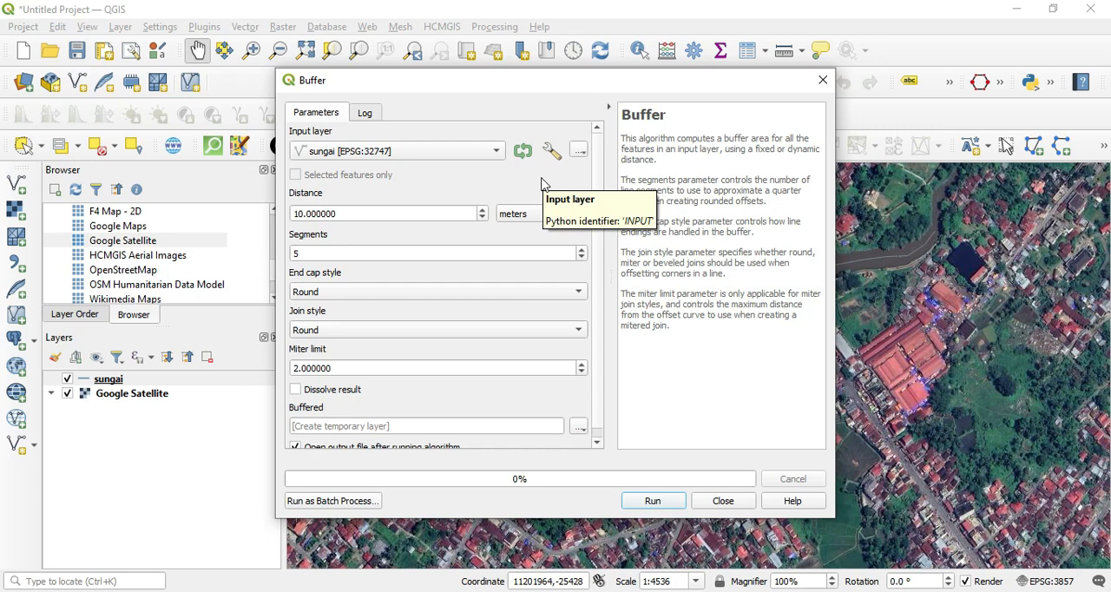
{"action": "double_click", "coordinate": [386, 213]}
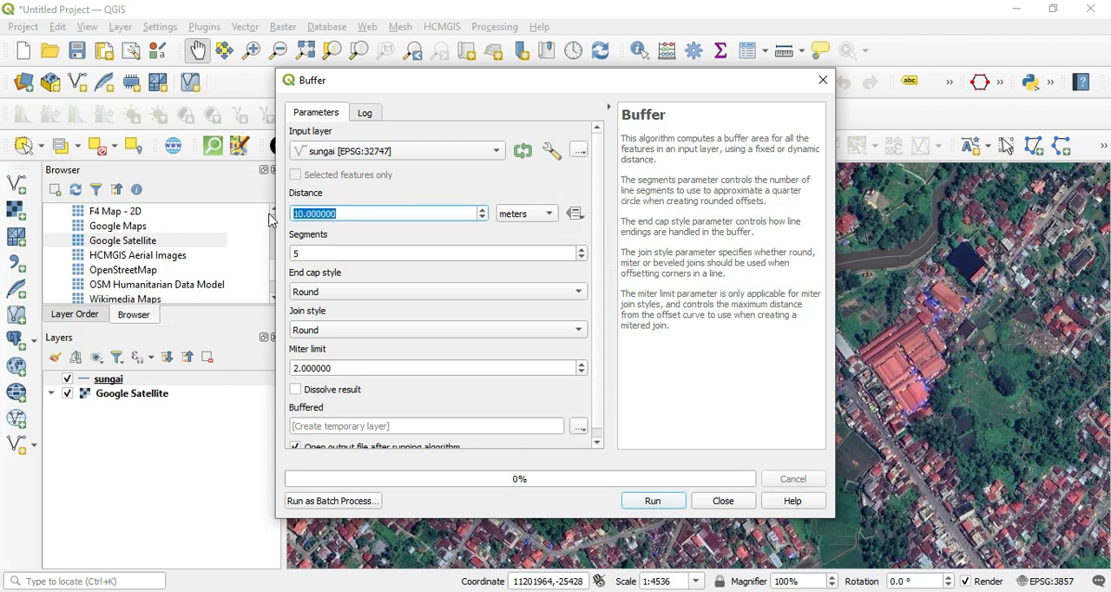
{"action": "type", "text": "15"}
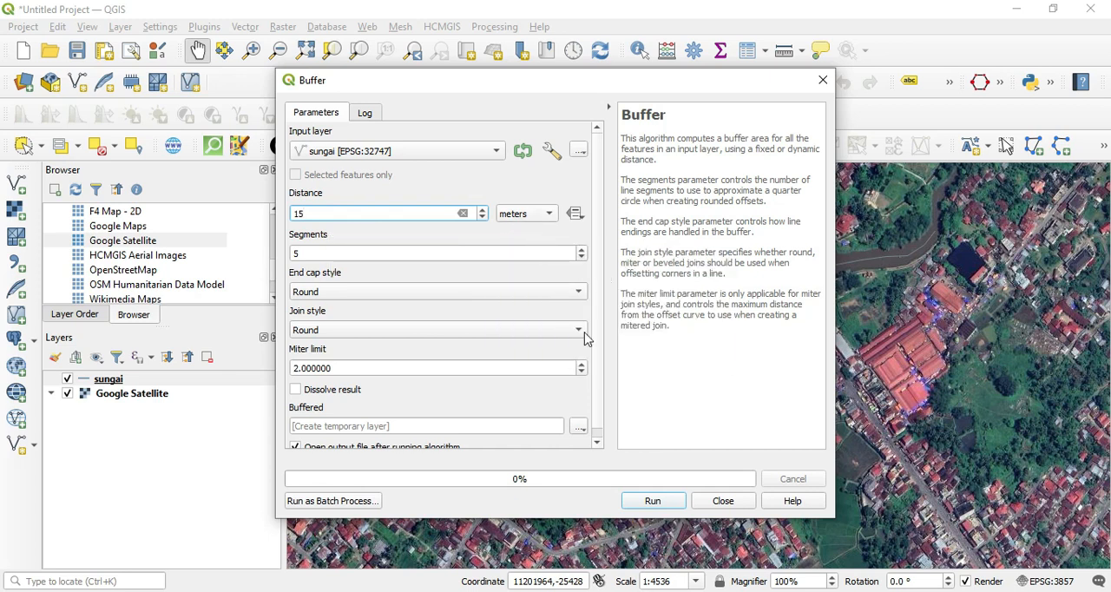
{"action": "left_click", "coordinate": [654, 501]}
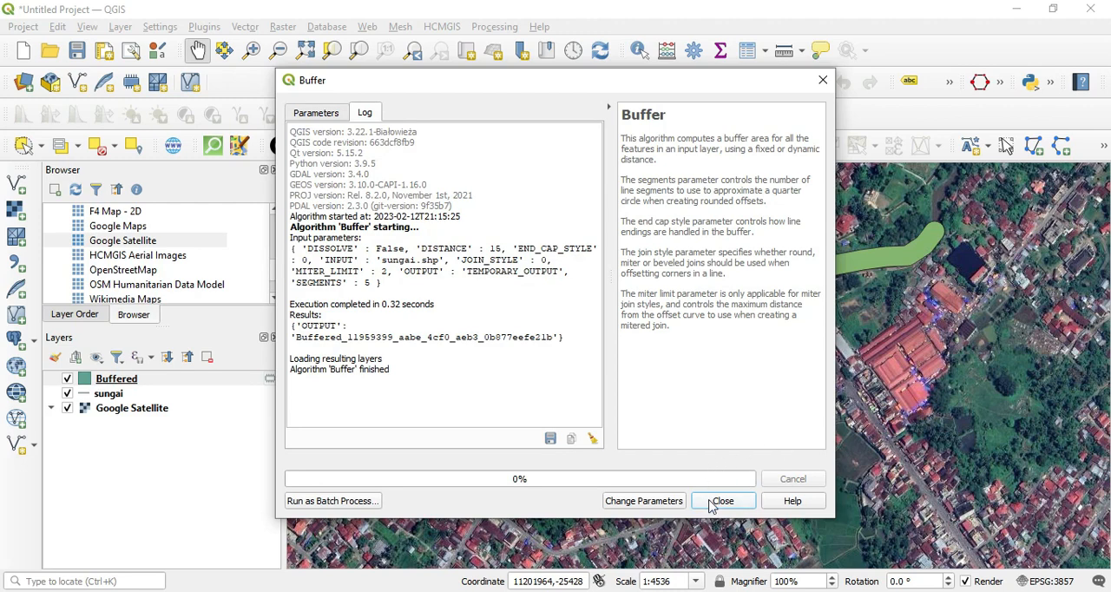
{"action": "left_click", "coordinate": [711, 502]}
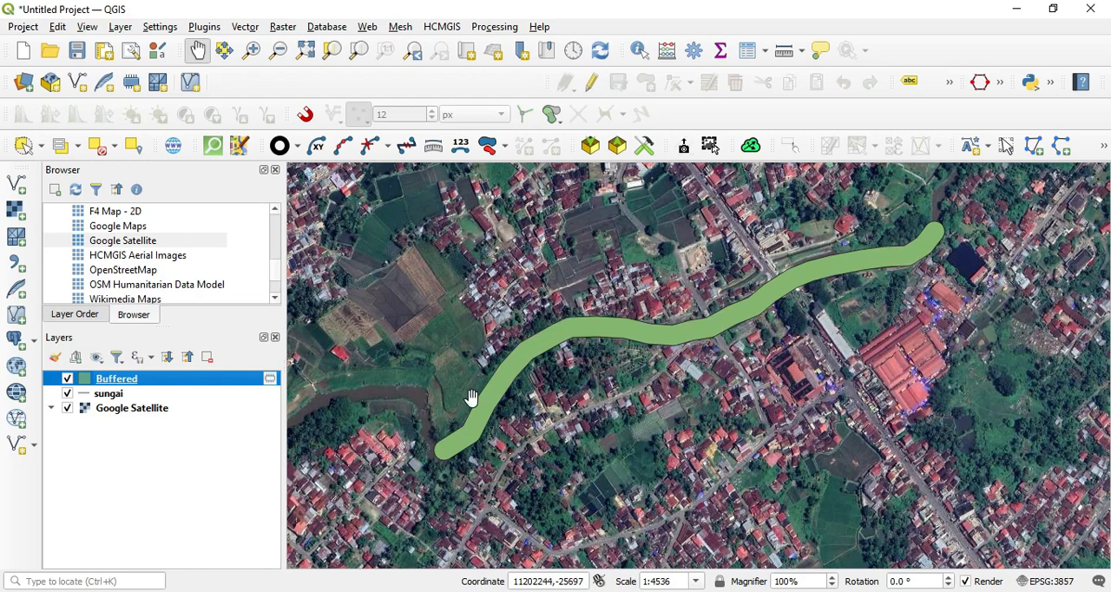
Step: Inspect the buffer polygon along the river, and hide the Buffered layer
{"action": "scroll", "coordinate": [475, 401], "scroll_direction": "up", "scroll_amount": 1}
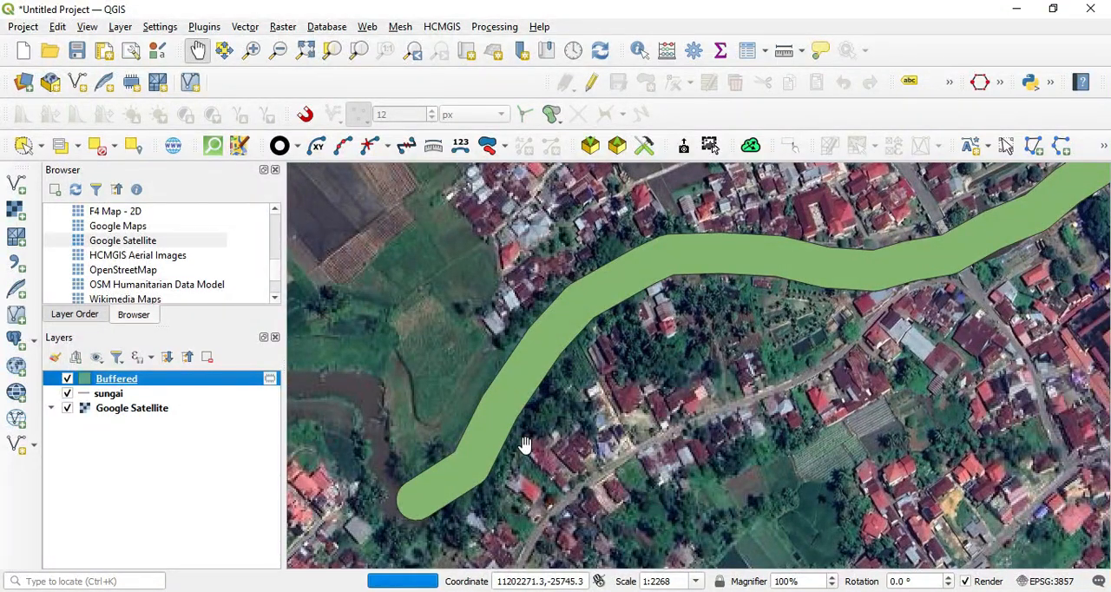
{"action": "scroll", "coordinate": [524, 444], "scroll_direction": "down", "scroll_amount": 1}
{"action": "left_click_drag", "start_coordinate": [595, 417], "coordinate": [564, 434]}
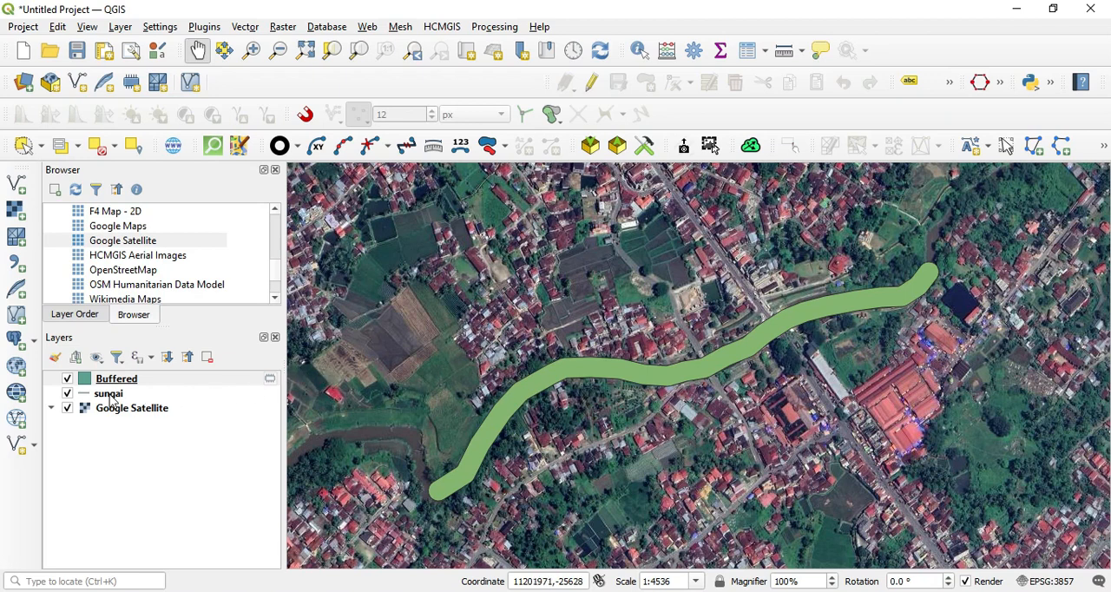
{"action": "left_click", "coordinate": [67, 381]}
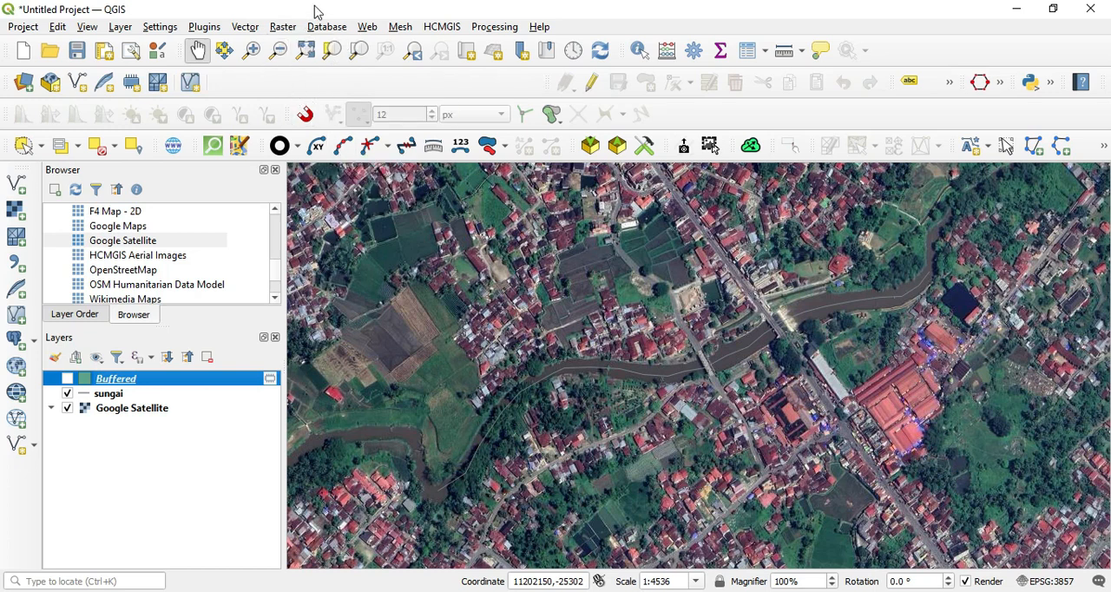
Step: Search the available plugins for multi and install the Multi Ring Buffer plugin
{"action": "left_click", "coordinate": [206, 28]}
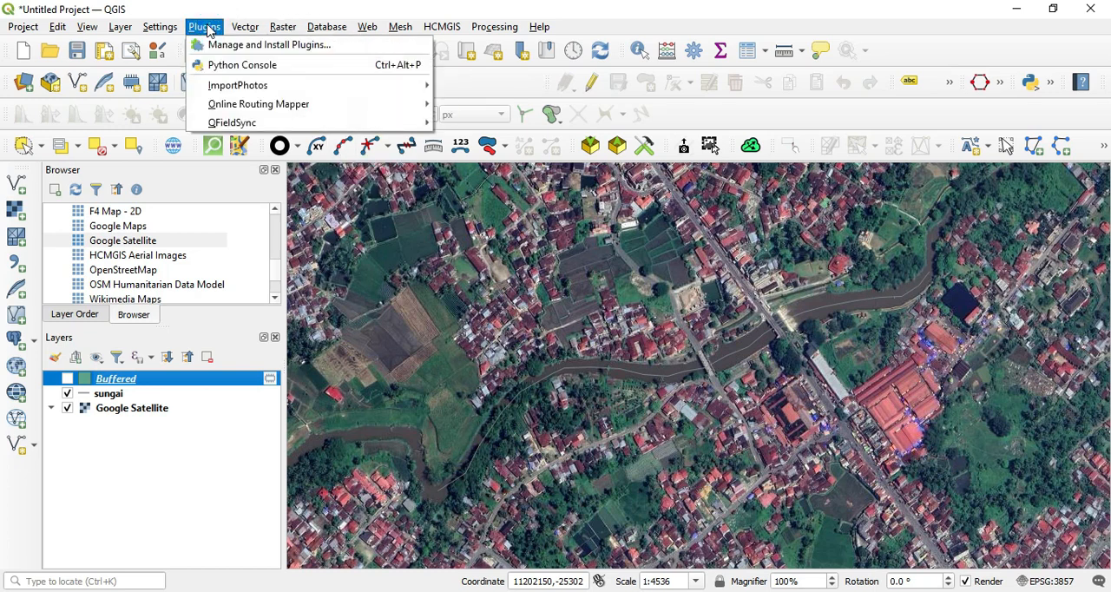
{"action": "left_click", "coordinate": [233, 45]}
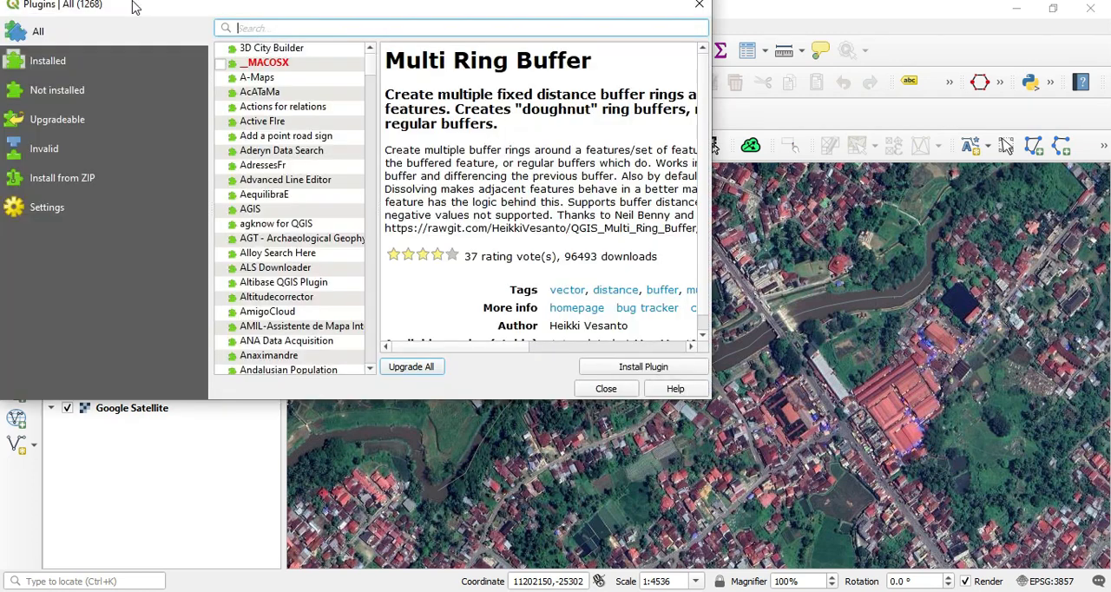
{"action": "type", "text": "mult"}
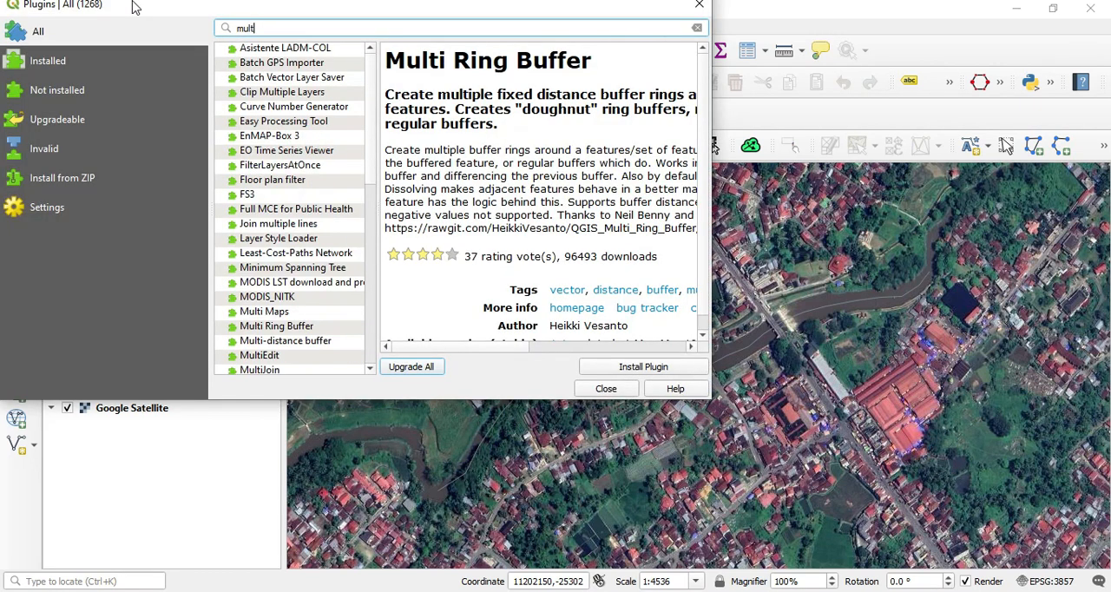
{"action": "type", "text": "i b"}
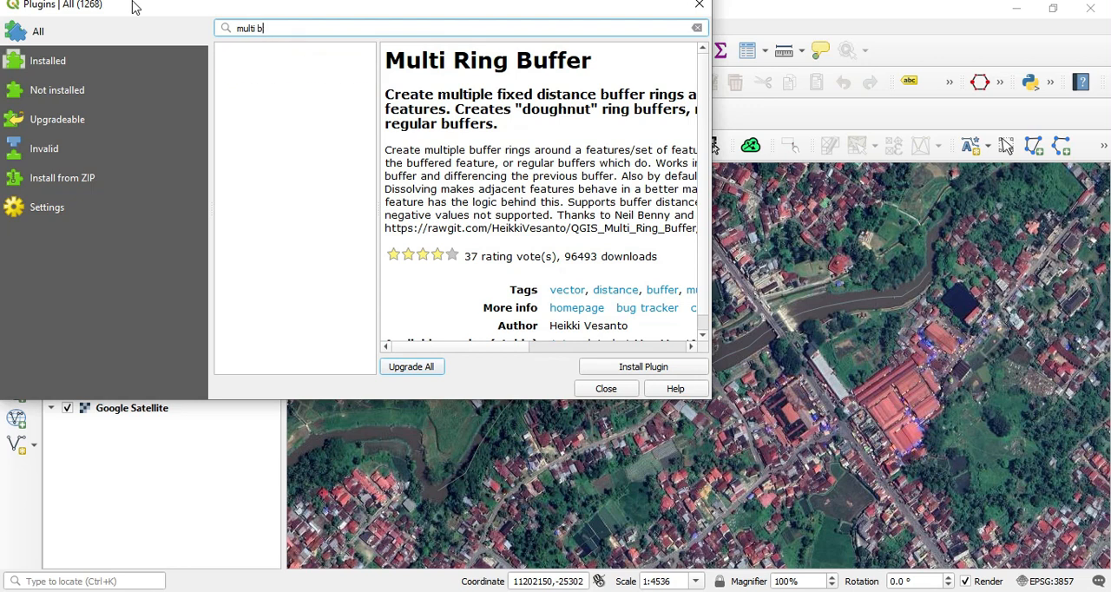
{"action": "key", "text": "BackSpace"}
{"action": "key", "text": "BackSpace"}
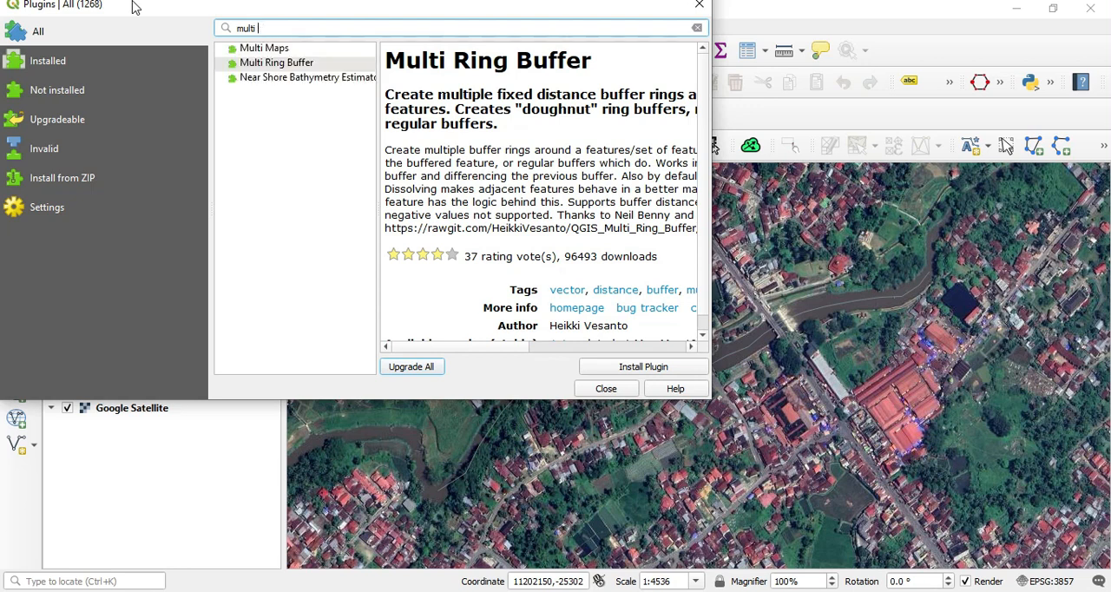
{"action": "left_click", "coordinate": [268, 68]}
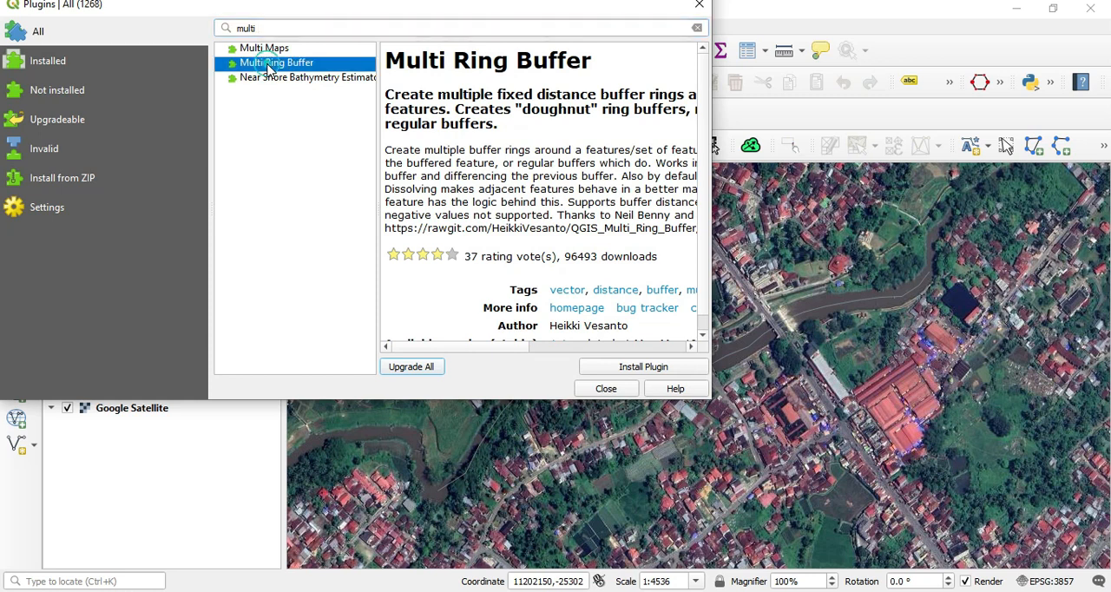
{"action": "left_click", "coordinate": [644, 367]}
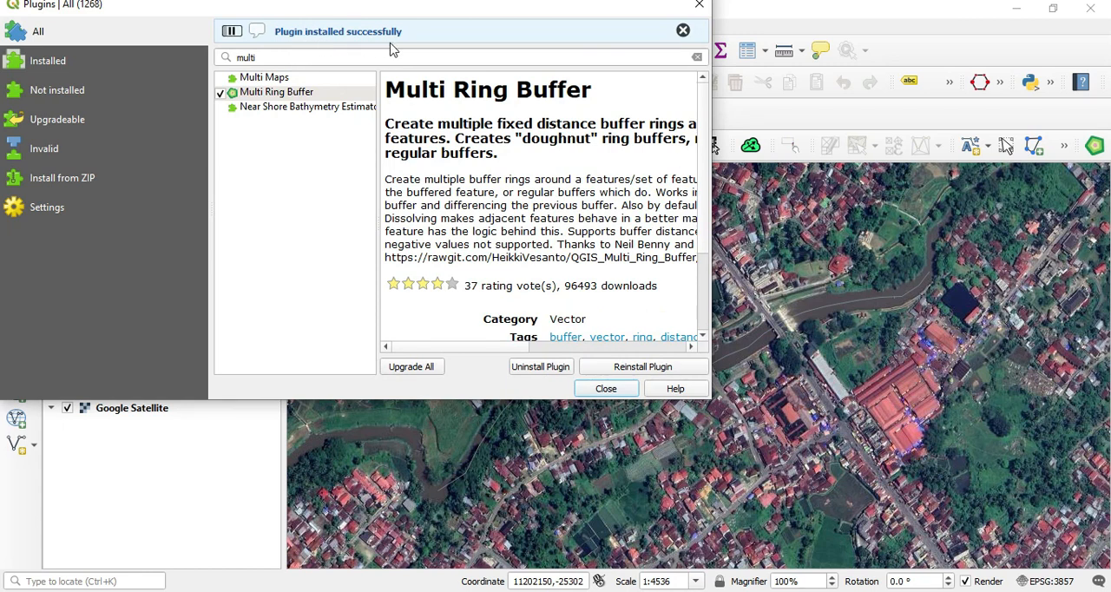
{"action": "left_click", "coordinate": [607, 389]}
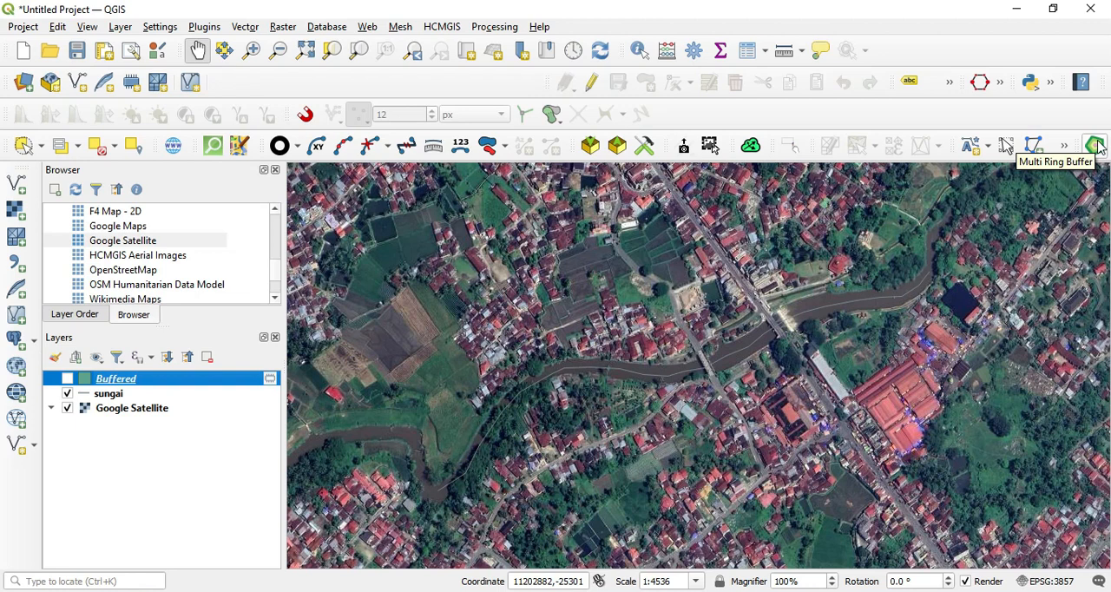
Step: Start the Multi Ring Buffer tool with sungai as the layer to be buffered
{"action": "left_click", "coordinate": [1095, 146]}
{"action": "left_click_drag", "start_coordinate": [540, 171], "coordinate": [463, 124]}
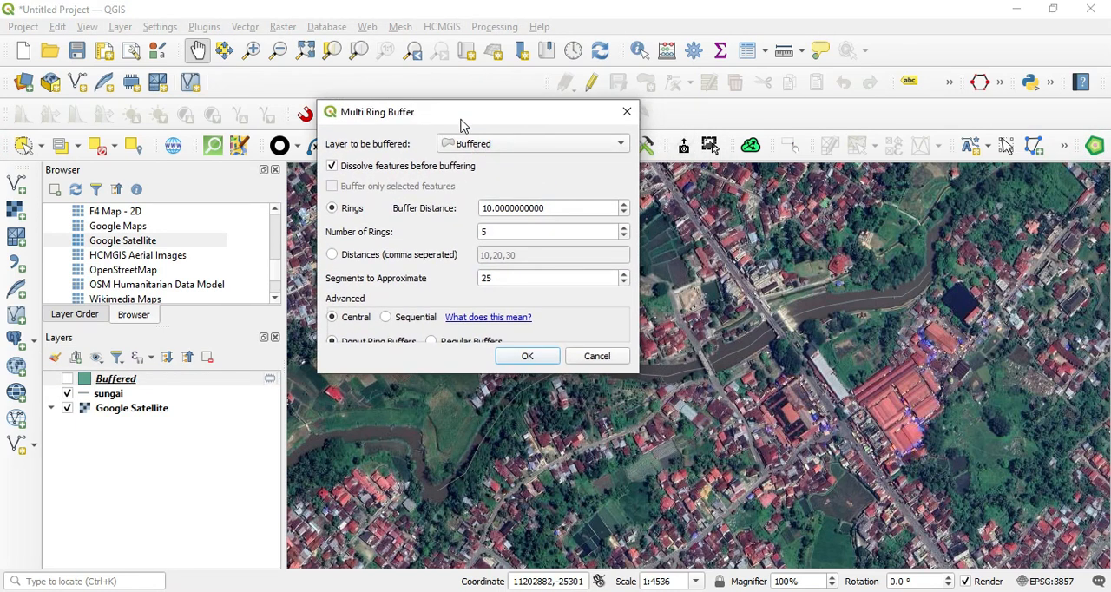
{"action": "left_click", "coordinate": [501, 148]}
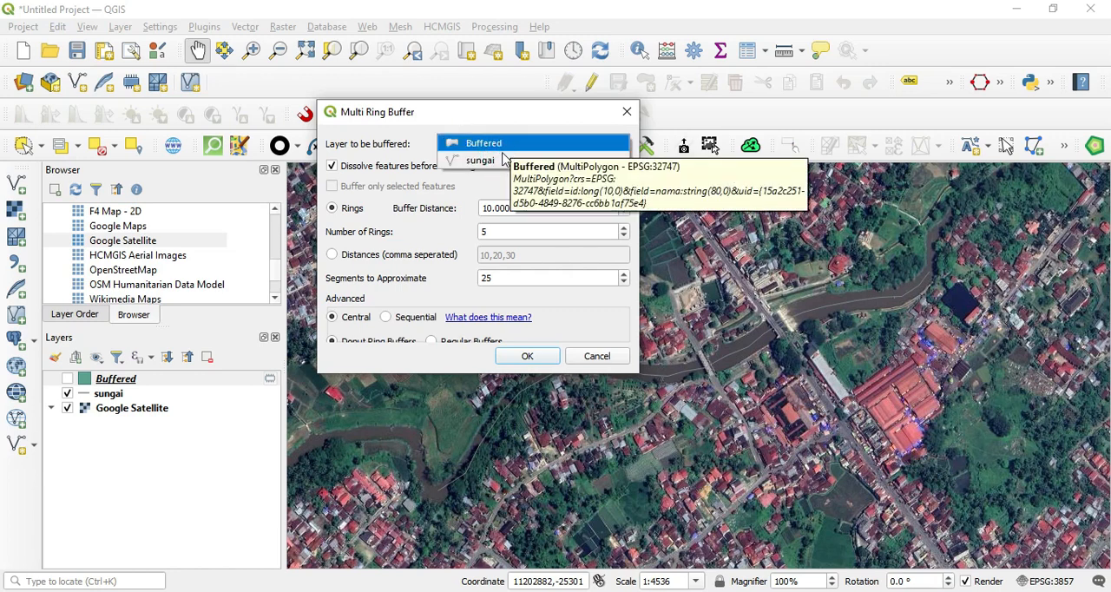
{"action": "left_click", "coordinate": [501, 160]}
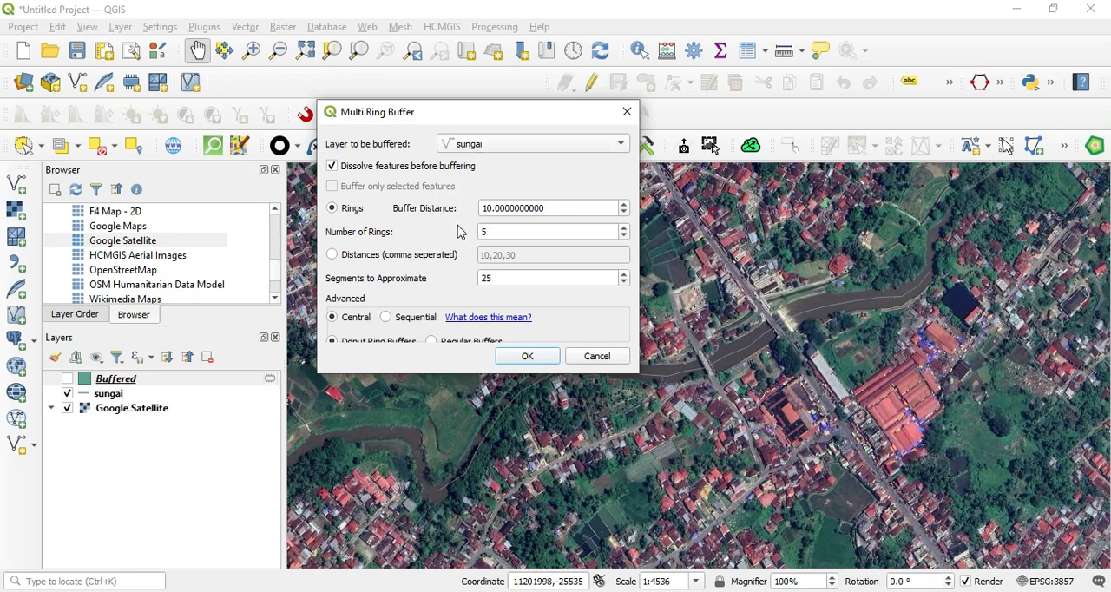
Step: Use comma-separated distances of 25, 50, 100 for the rings and create the multi-ring buffer around sungai
{"action": "left_click", "coordinate": [370, 258]}
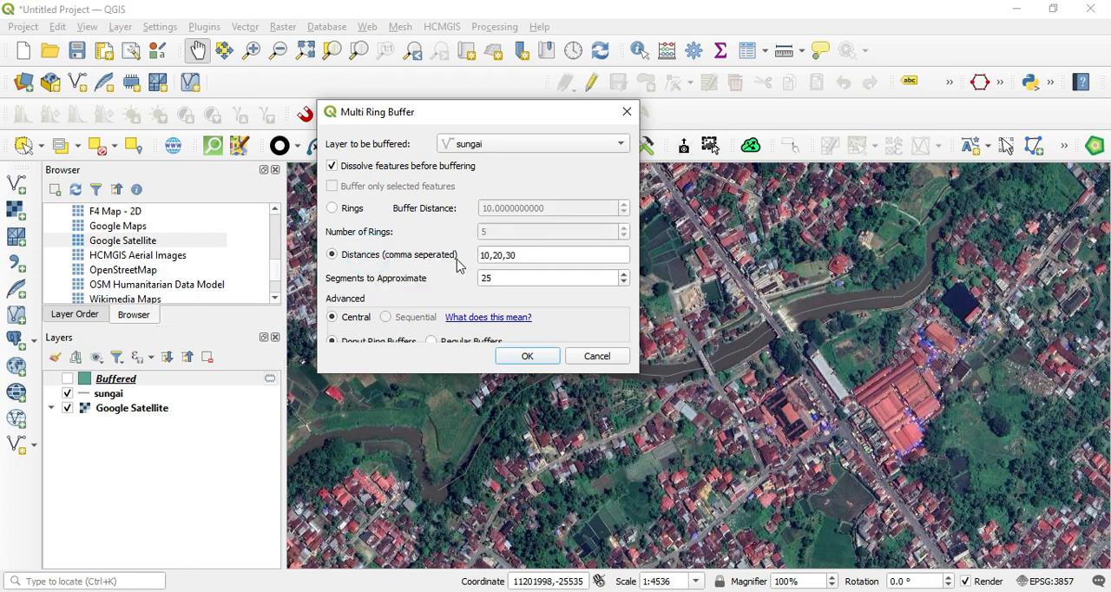
{"action": "left_click", "coordinate": [524, 254]}
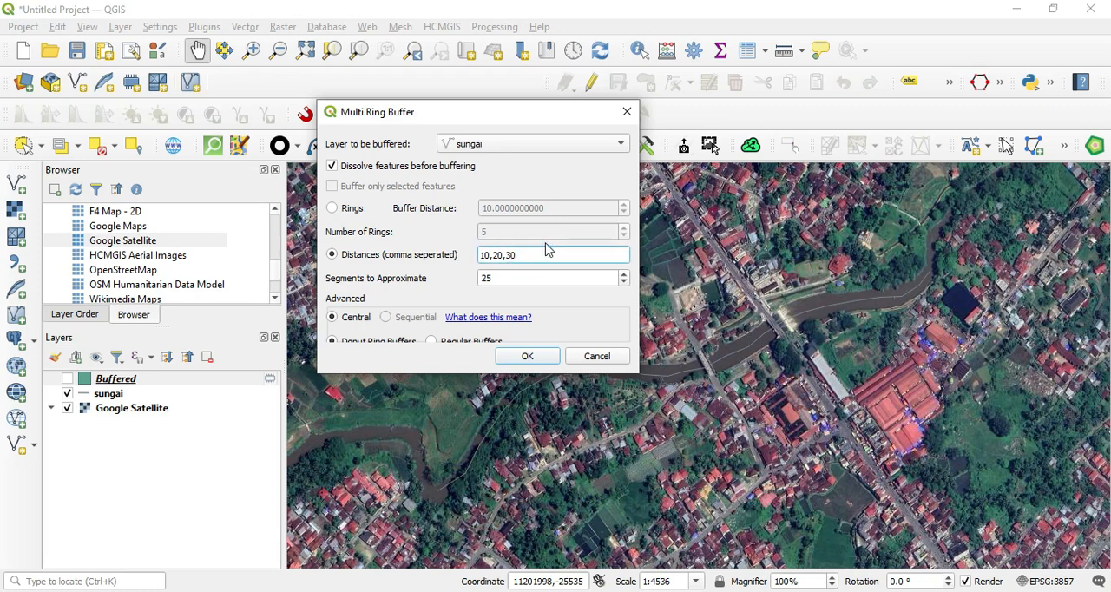
{"action": "key", "text": "Left"}
{"action": "key", "text": "BackSpace"}
{"action": "key", "text": "BackSpace"}
{"action": "key", "text": "BackSpace"}
{"action": "key", "text": "BackSpace"}
{"action": "key", "text": "BackSpace"}
{"action": "key", "text": "BackSpace"}
{"action": "type", "text": "25, 50, 100"}
{"action": "double_click", "coordinate": [573, 277]}
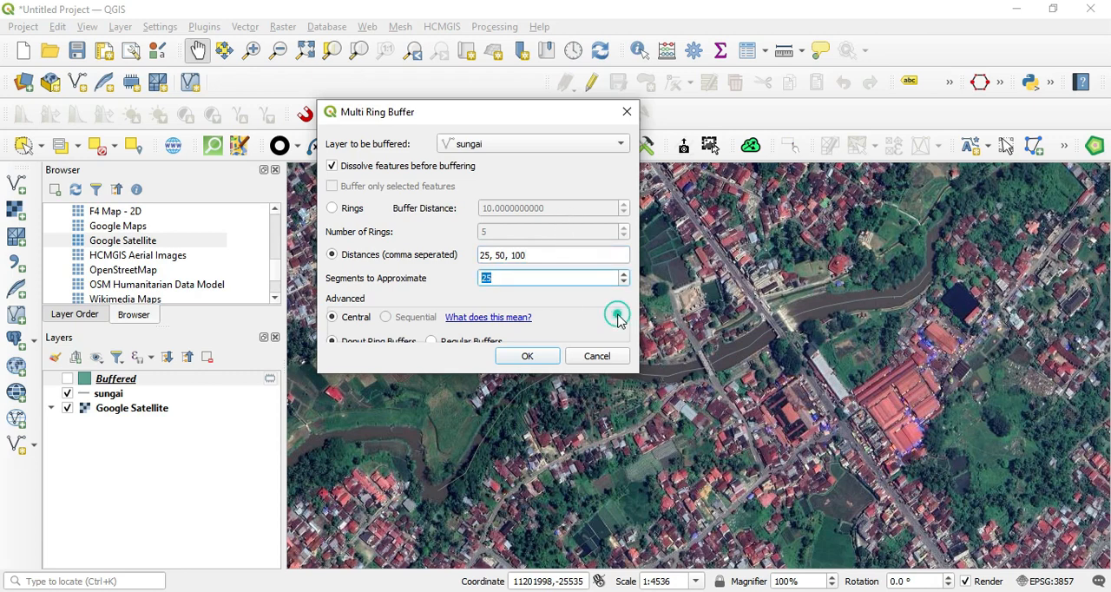
{"action": "left_click", "coordinate": [623, 273]}
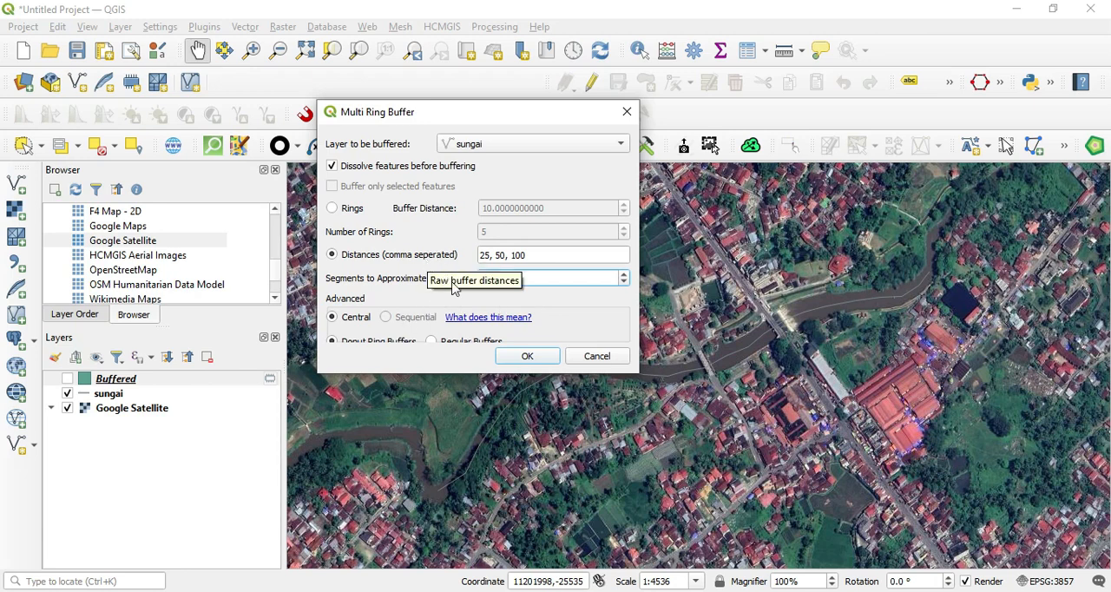
{"action": "left_click", "coordinate": [528, 357]}
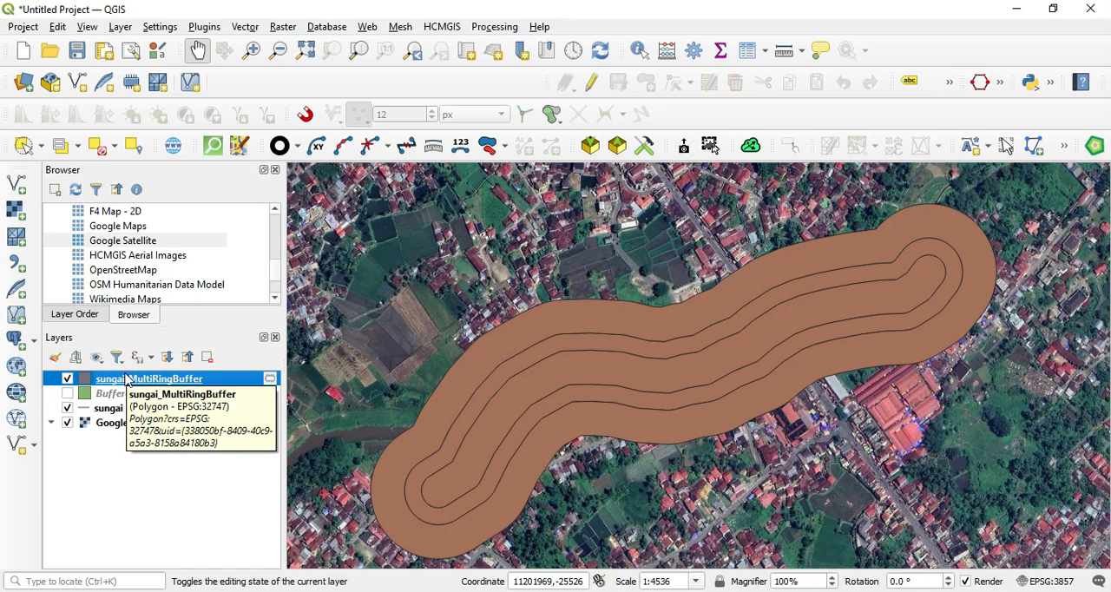
Step: Check the ring distances in the attribute table of the sungai_MultiRingBuffer layer
{"action": "right_click", "coordinate": [139, 388]}
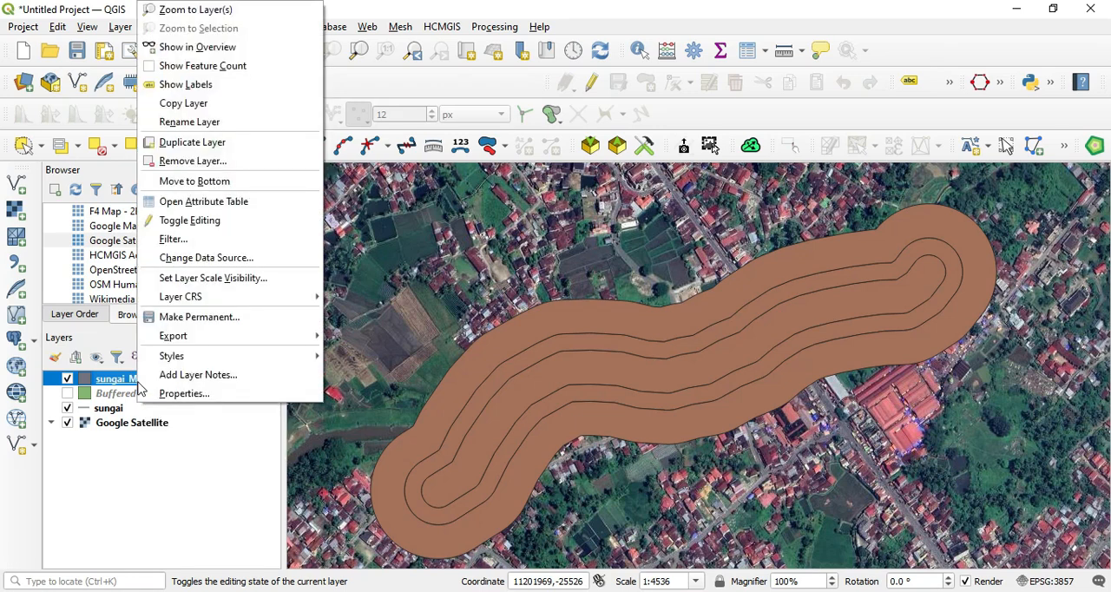
{"action": "left_click", "coordinate": [232, 201]}
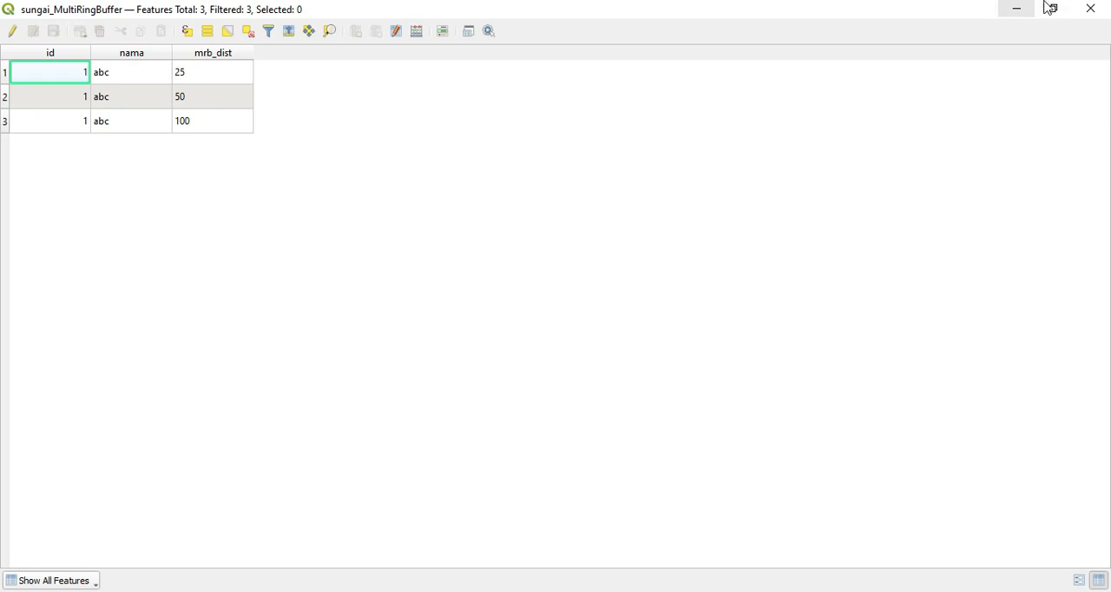
{"action": "left_click", "coordinate": [1089, 7]}
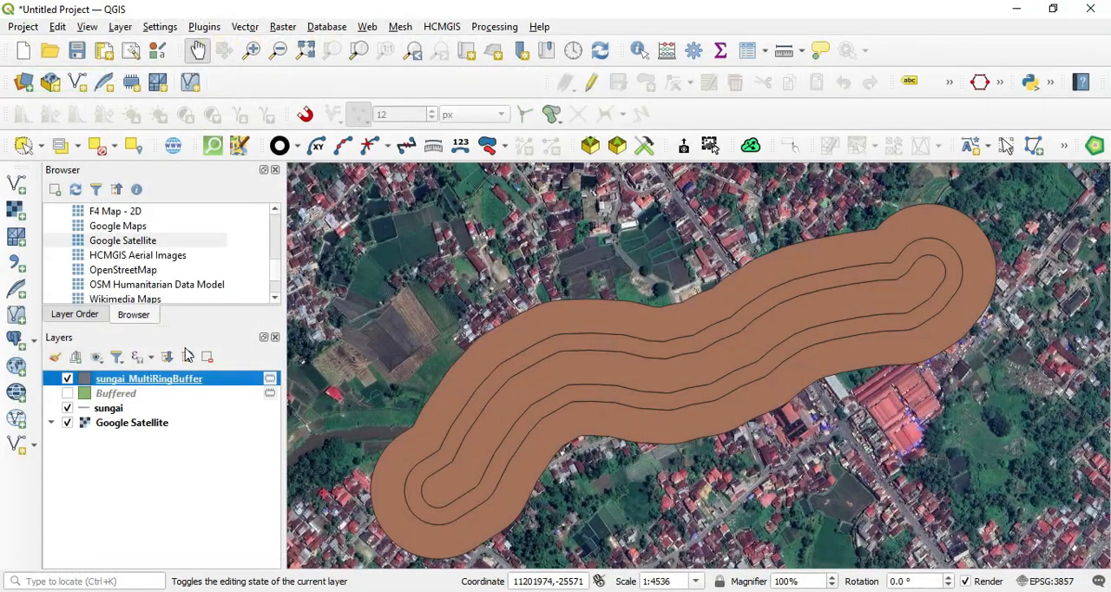
Step: Switch the symbology of the sungai_MultiRingBuffer layer to Categorized, based on the mrb_dist field
{"action": "right_click", "coordinate": [167, 384]}
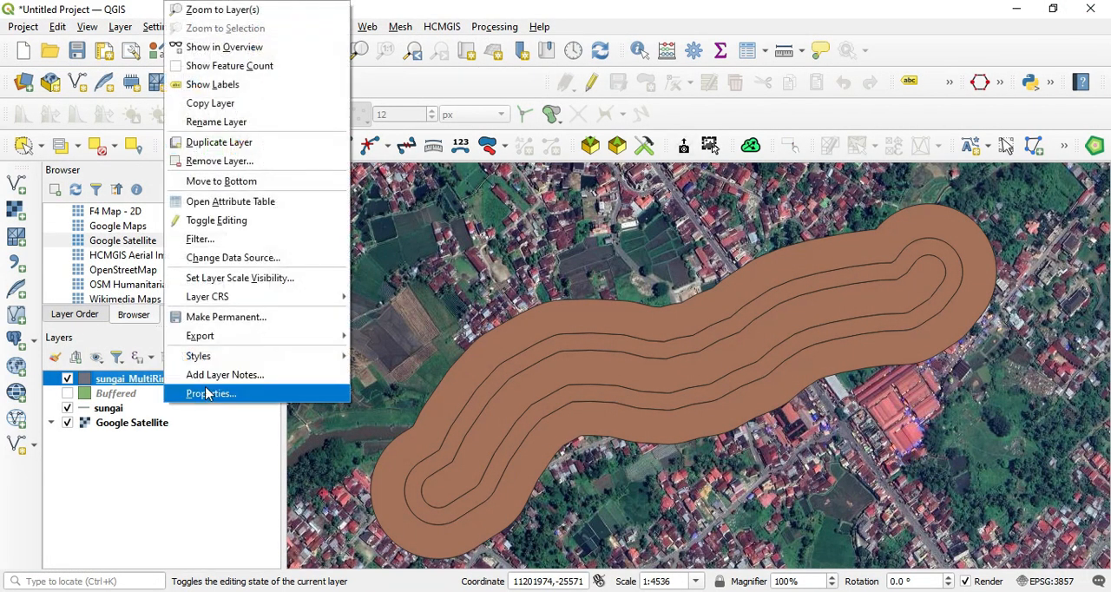
{"action": "left_click", "coordinate": [208, 395]}
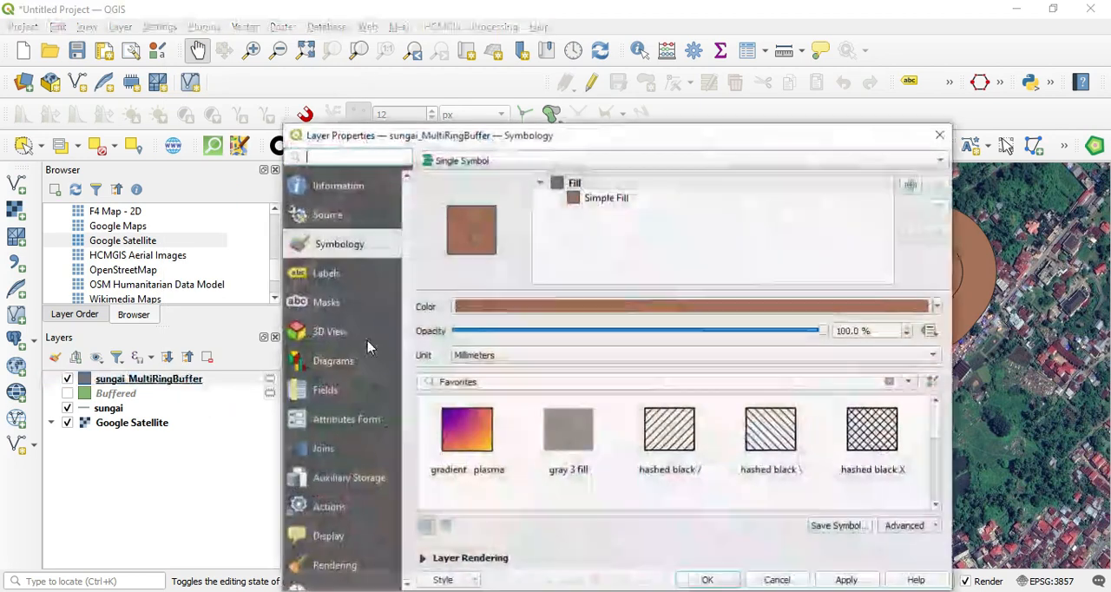
{"action": "left_click", "coordinate": [464, 161]}
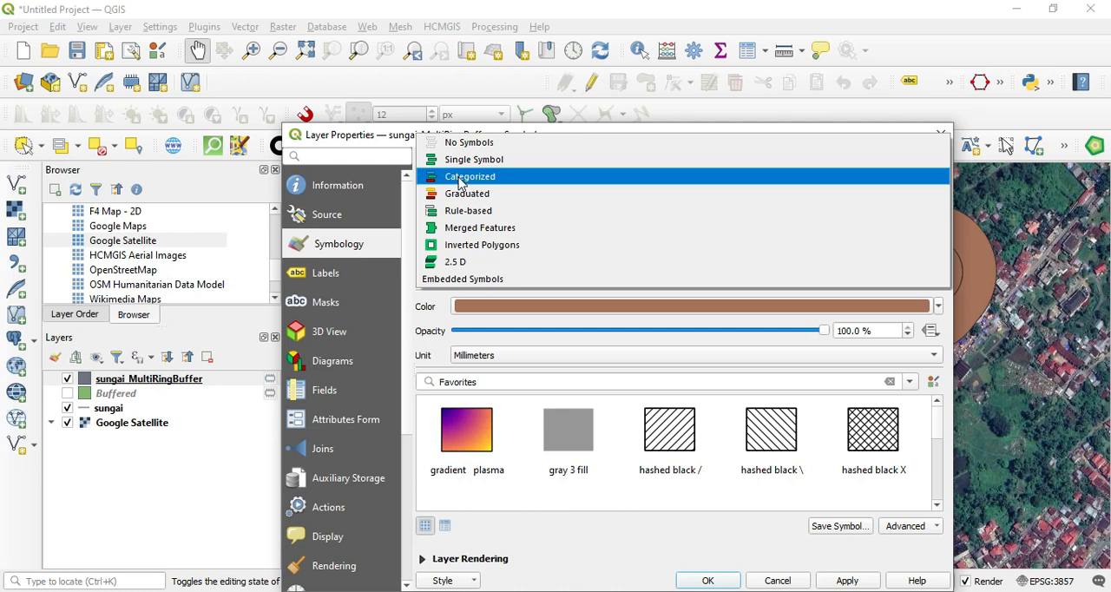
{"action": "left_click", "coordinate": [461, 178]}
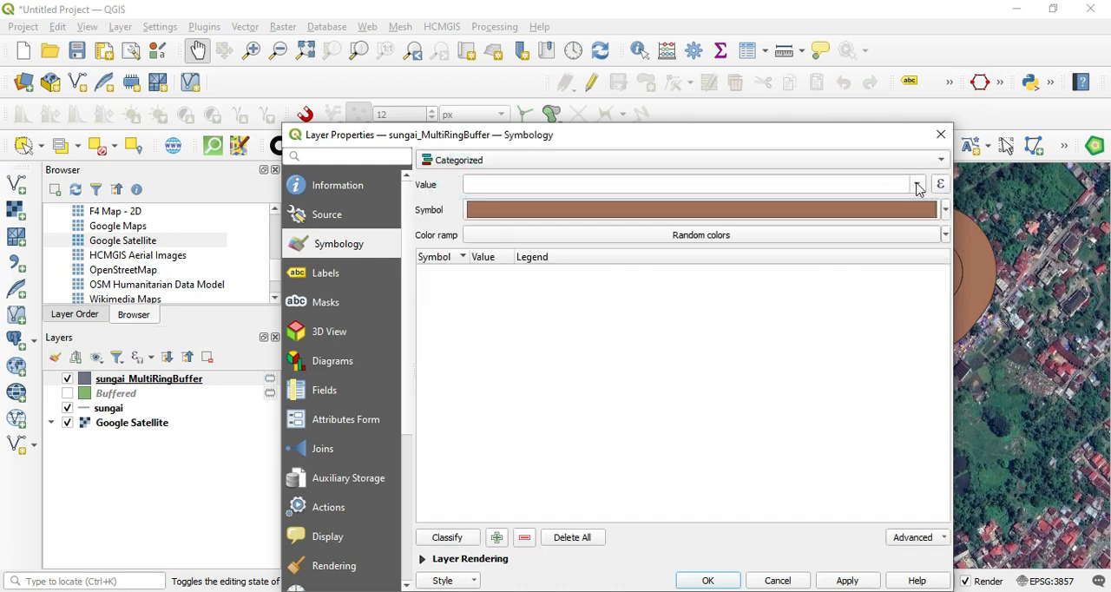
{"action": "left_click", "coordinate": [918, 186]}
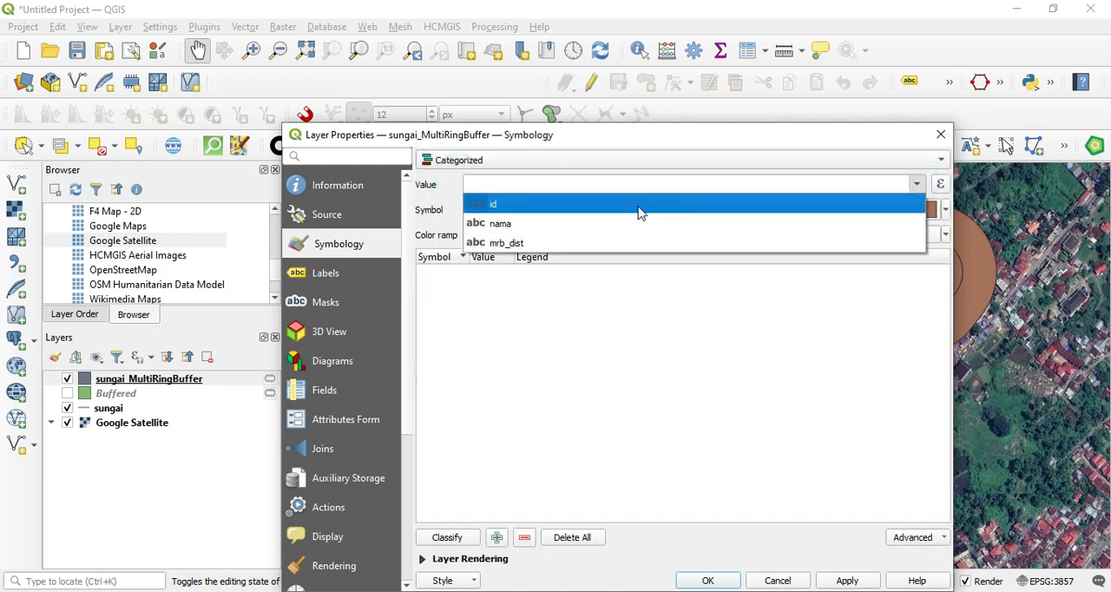
{"action": "left_click", "coordinate": [528, 244]}
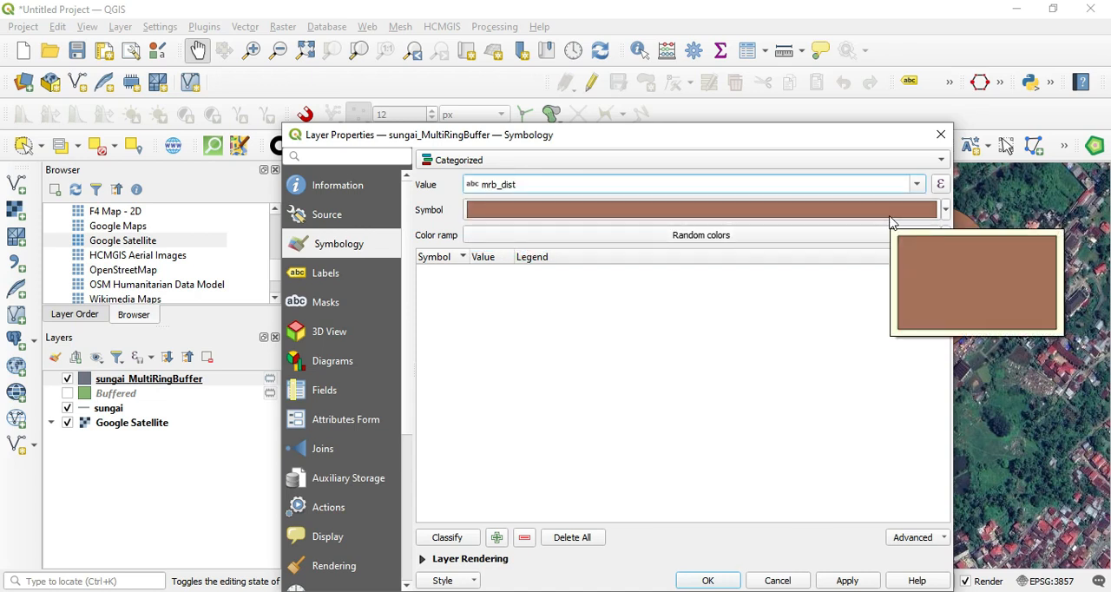
Step: Classify the rings with the random color ramp, remove the all-other-values class and apply the style to the layer
{"action": "left_click", "coordinate": [945, 235]}
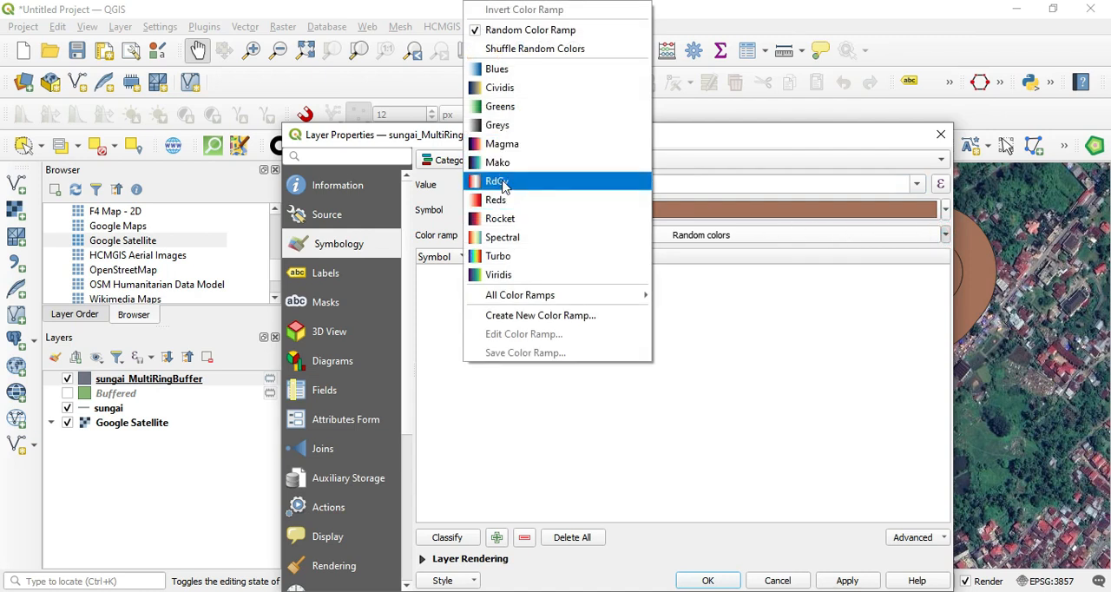
{"action": "left_click", "coordinate": [531, 30]}
{"action": "left_click", "coordinate": [428, 539]}
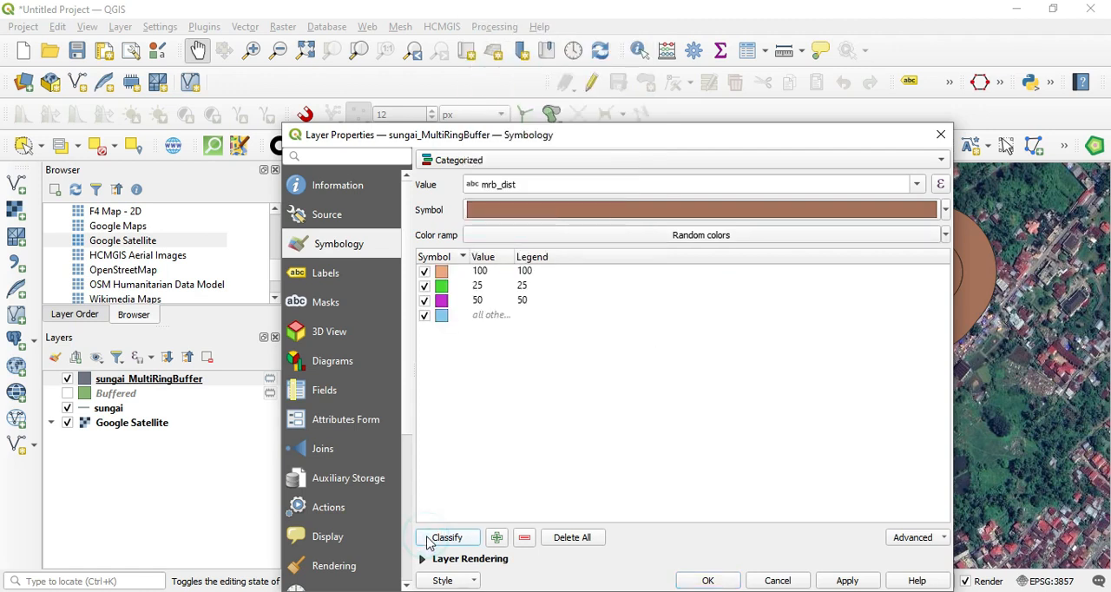
{"action": "left_click", "coordinate": [479, 320]}
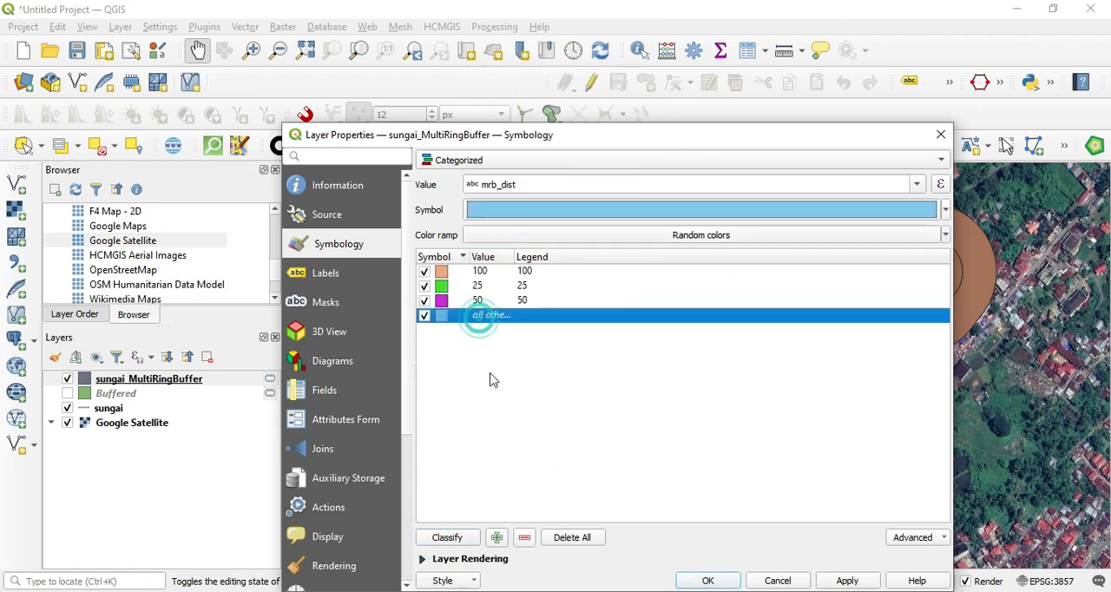
{"action": "left_click", "coordinate": [524, 538]}
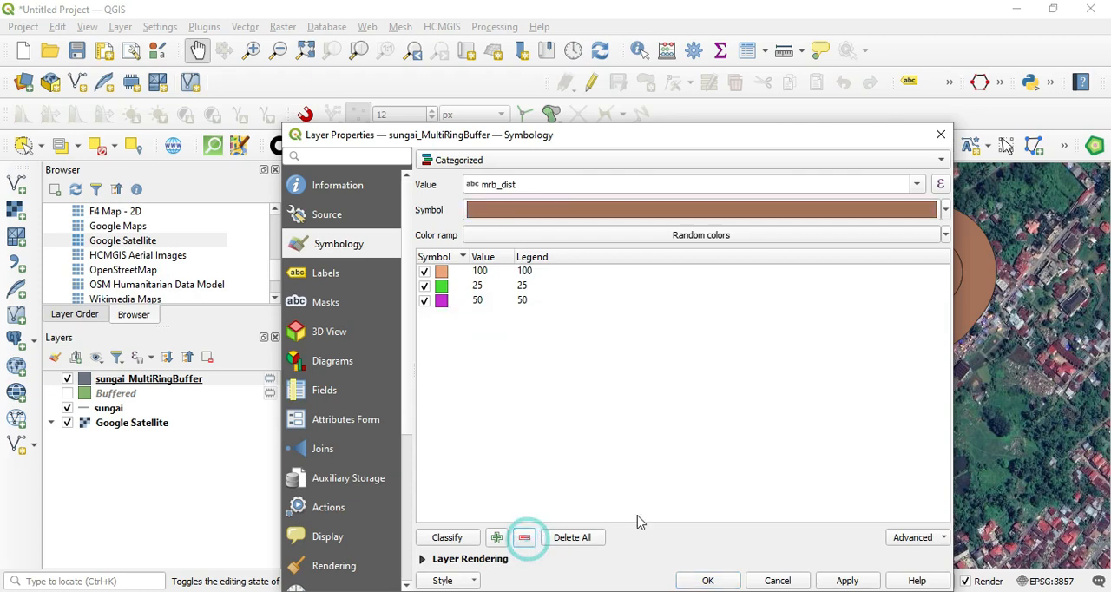
{"action": "left_click", "coordinate": [846, 580]}
{"action": "left_click", "coordinate": [707, 580]}
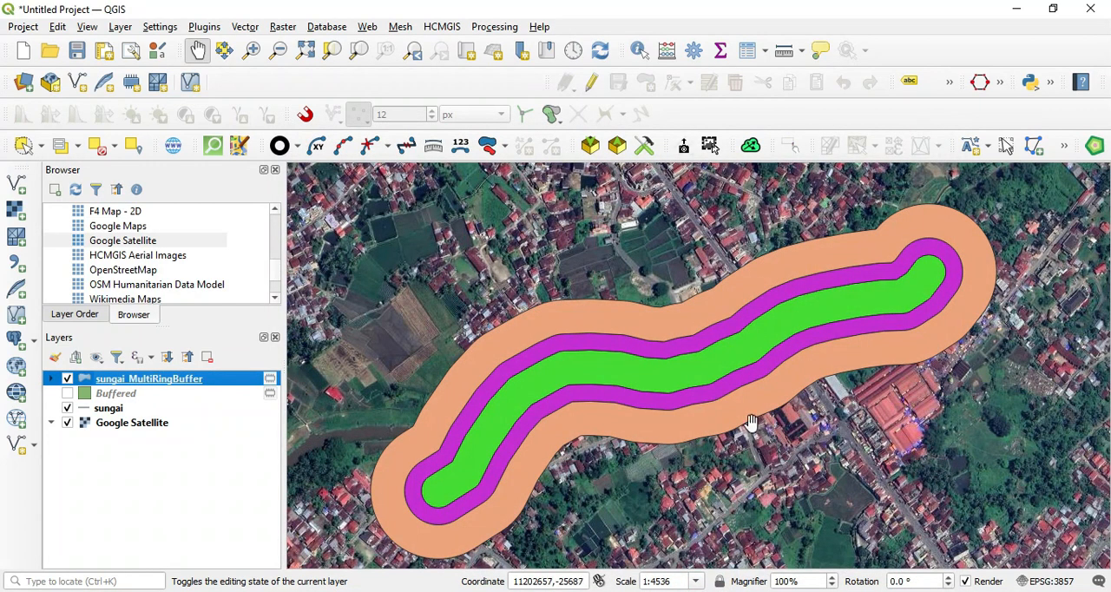